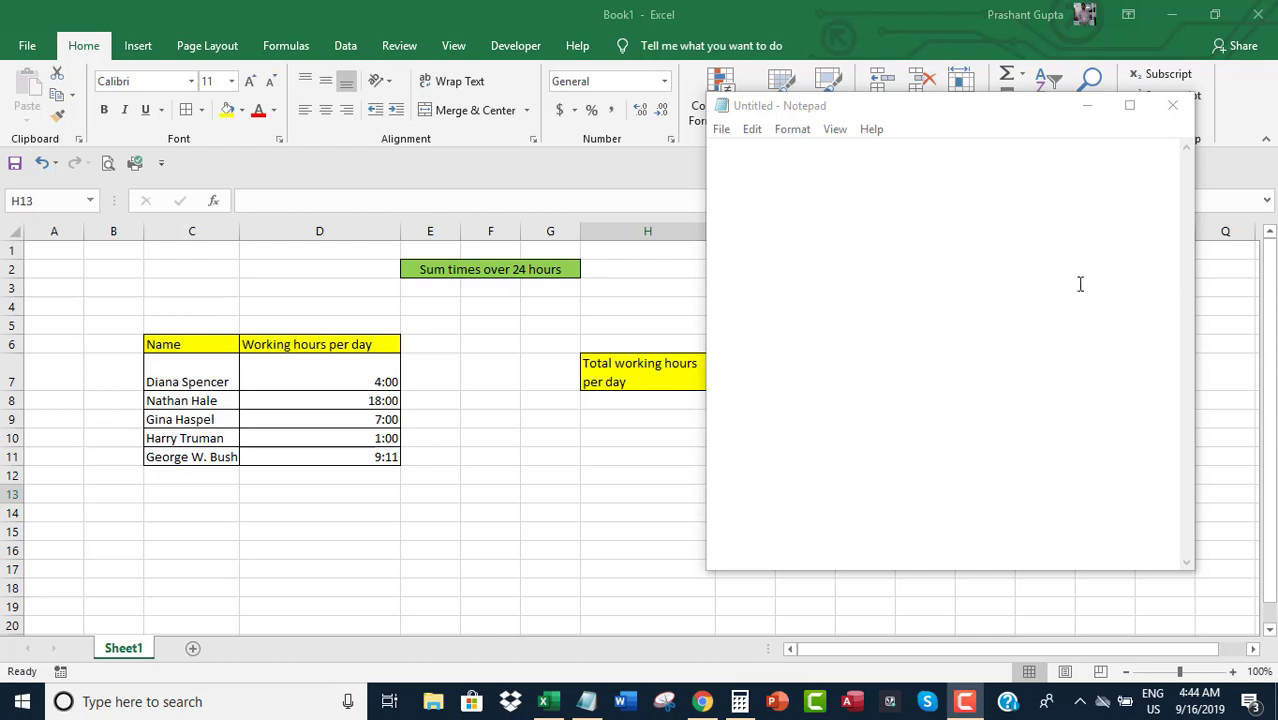
- Activate the empty Untitled Notepad note beside the Excel working-hours workbook
{"action": "left_click", "coordinate": [965, 703]}
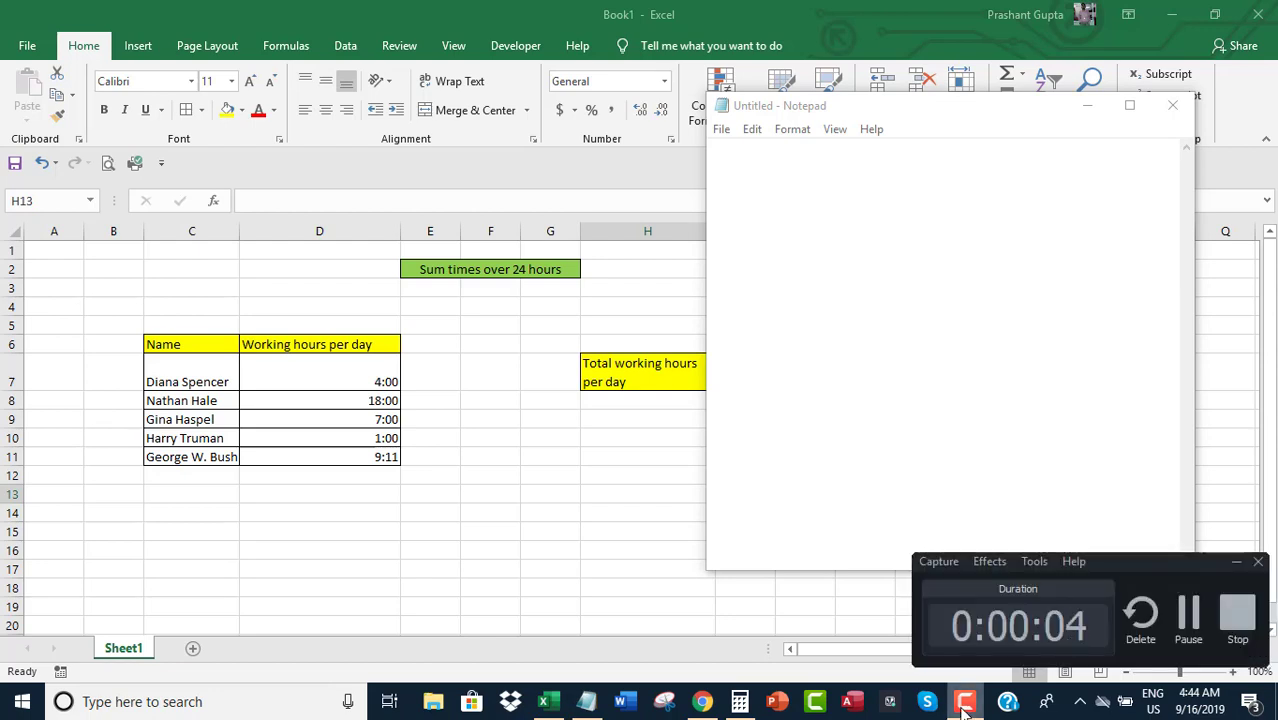
{"action": "left_click", "coordinate": [965, 703]}
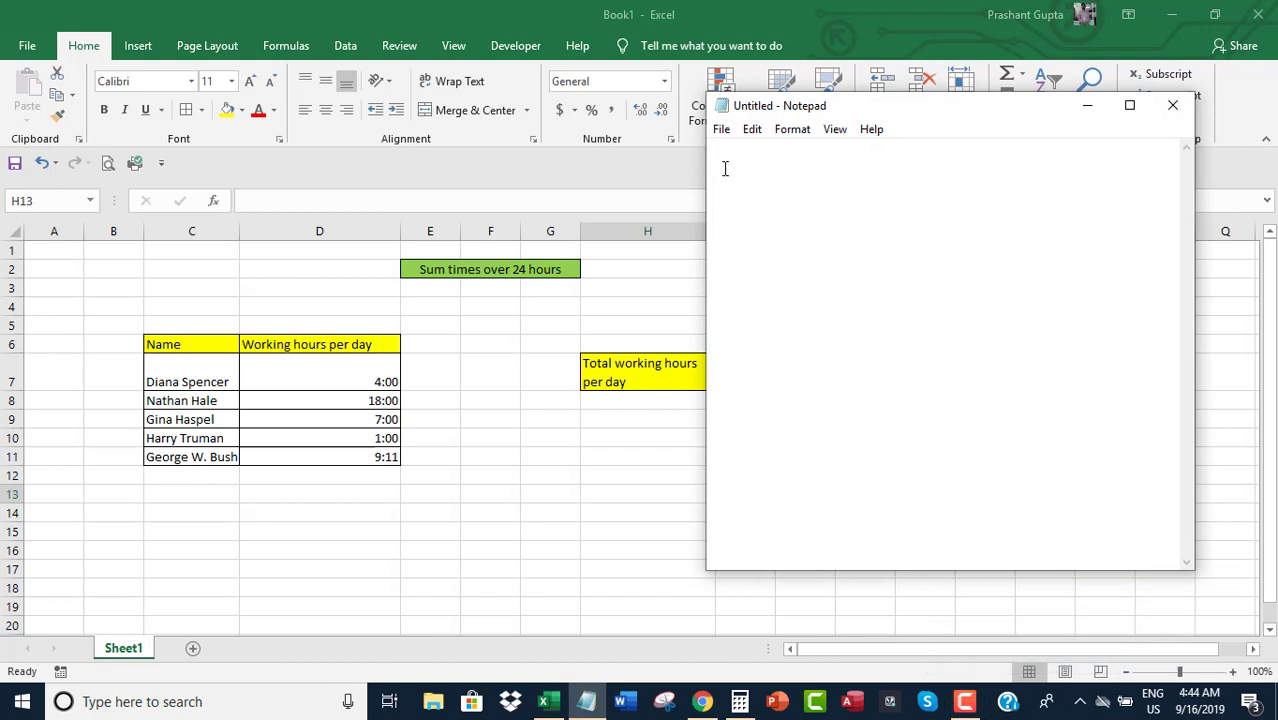
- Type a greeting saying times over 24 hours will be added, since plain sums only work up to 24 hours
{"action": "type", "text": "Hel"}
{"action": "type", "text": "lo,  I"}
{"action": "type", "text": "n this video,"}
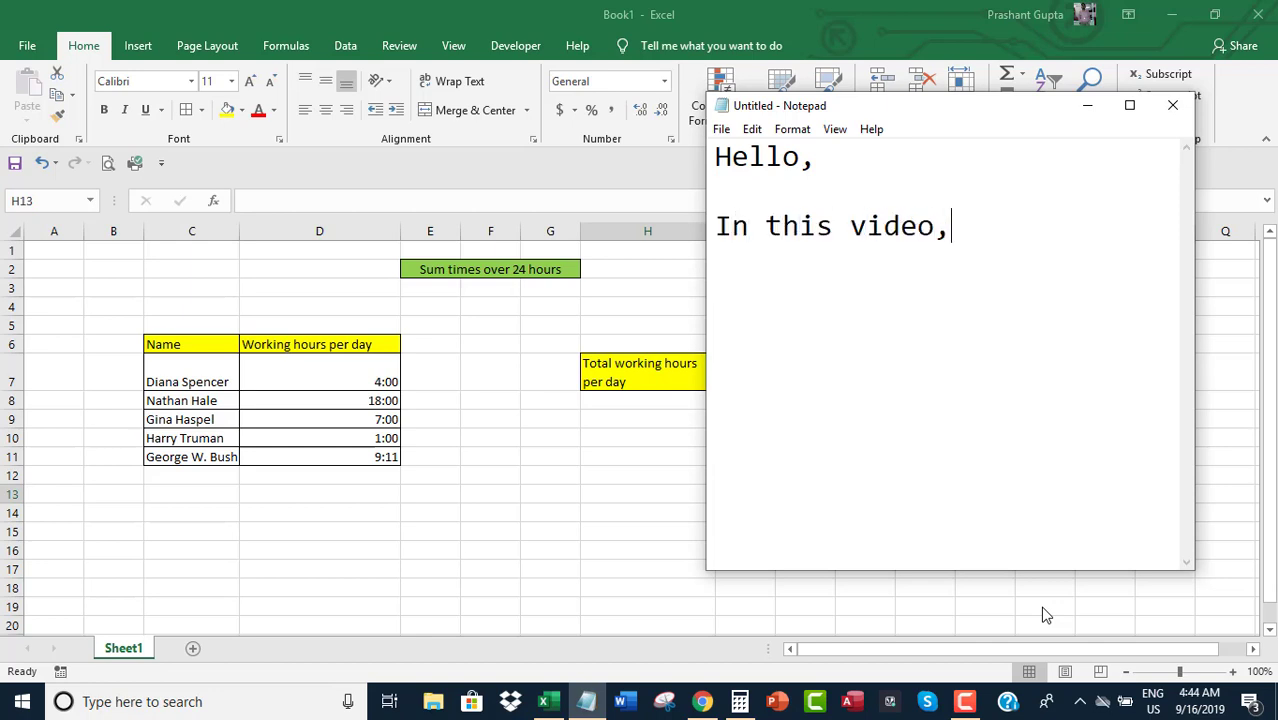
{"action": "type", "text": " I will show how t"}
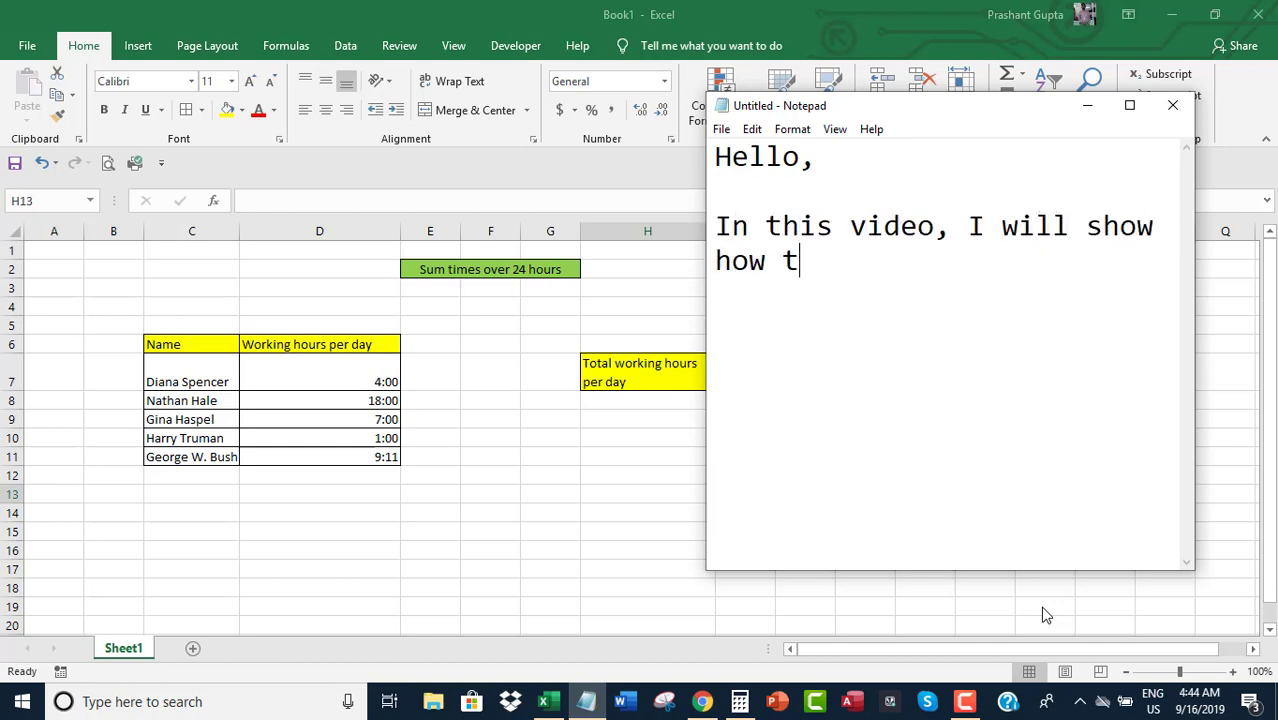
{"action": "type", "text": "o ad"}
{"action": "type", "text": "d "}
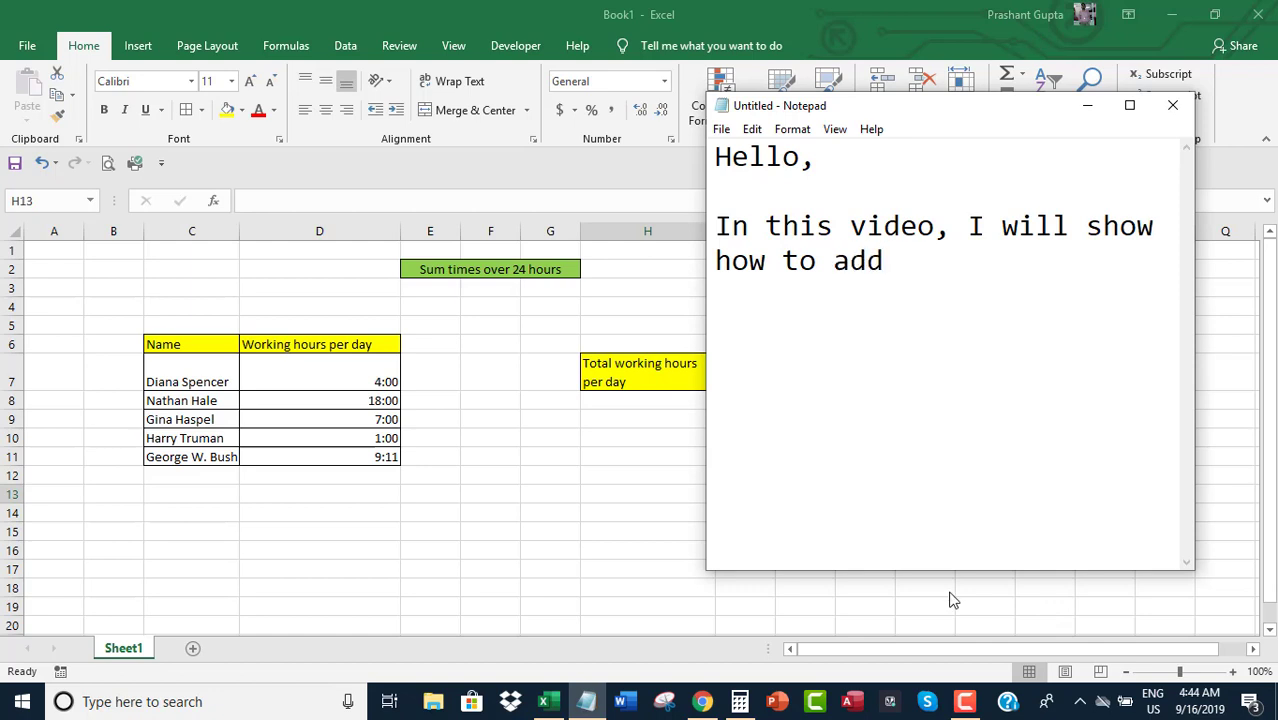
{"action": "type", "text": "times over "}
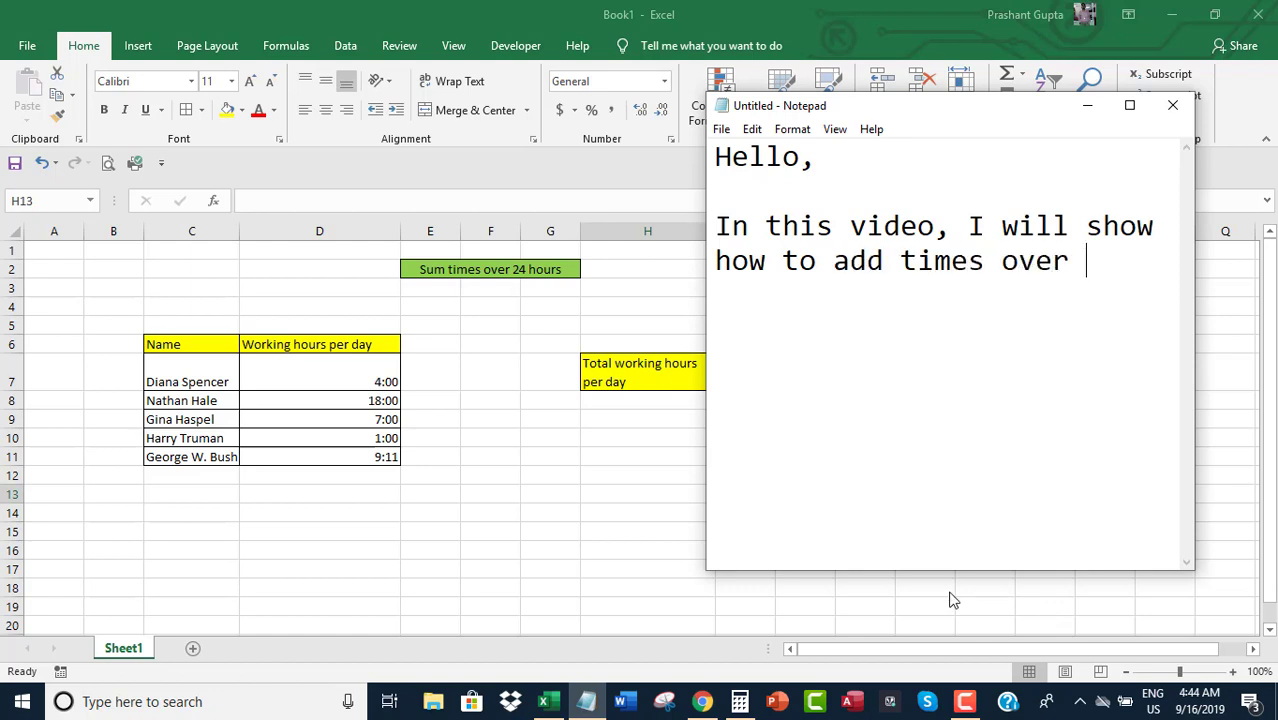
{"action": "type", "text": "24 hours"}
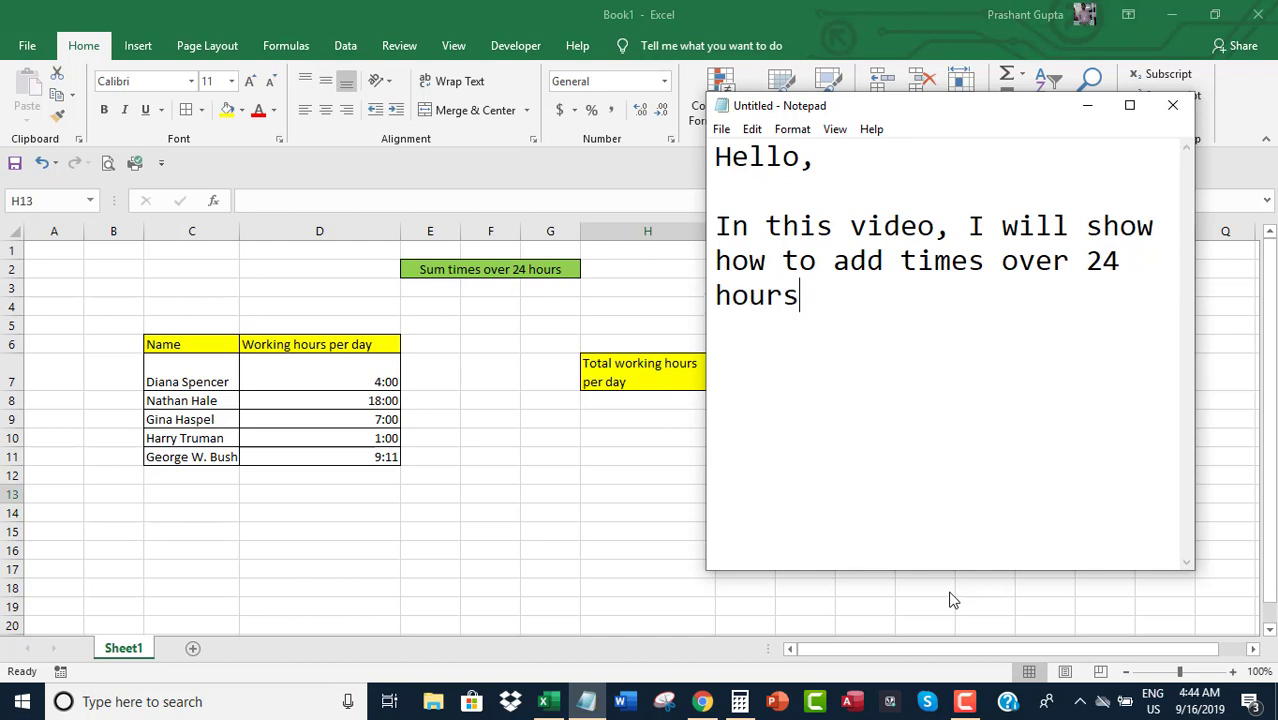
{"action": "type", "text": ".  Beca"}
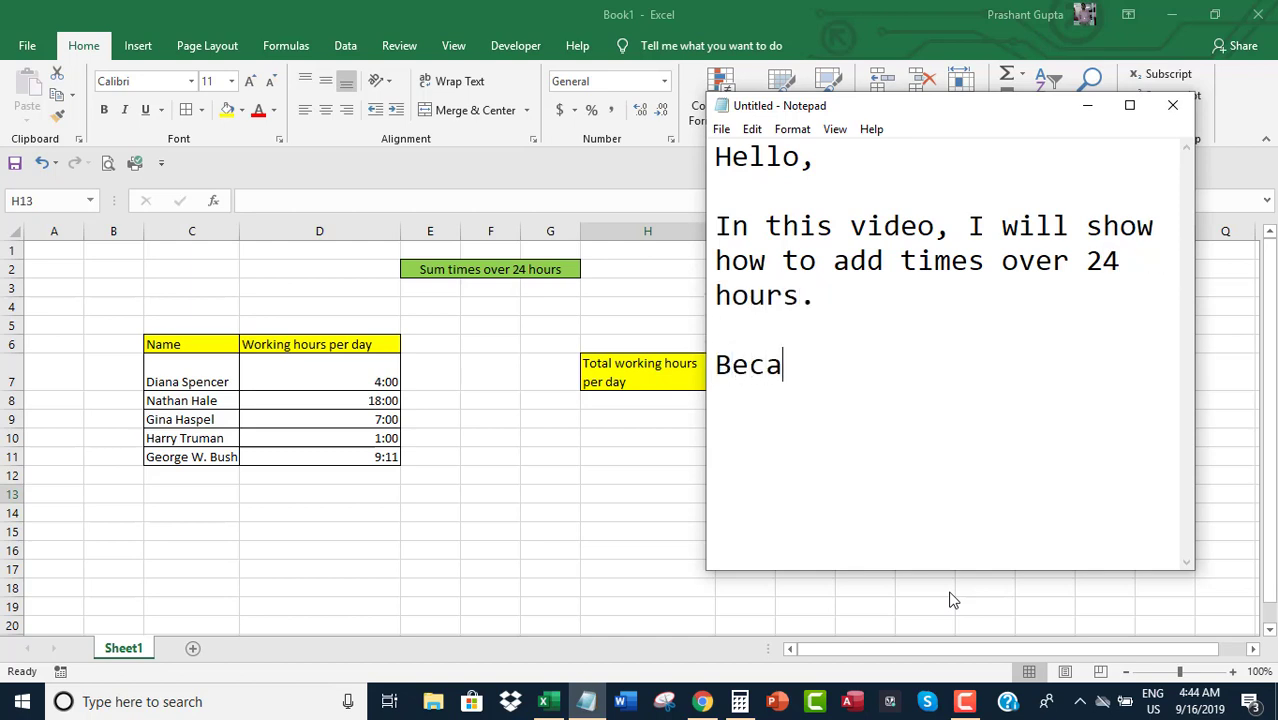
{"action": "type", "text": "use if"}
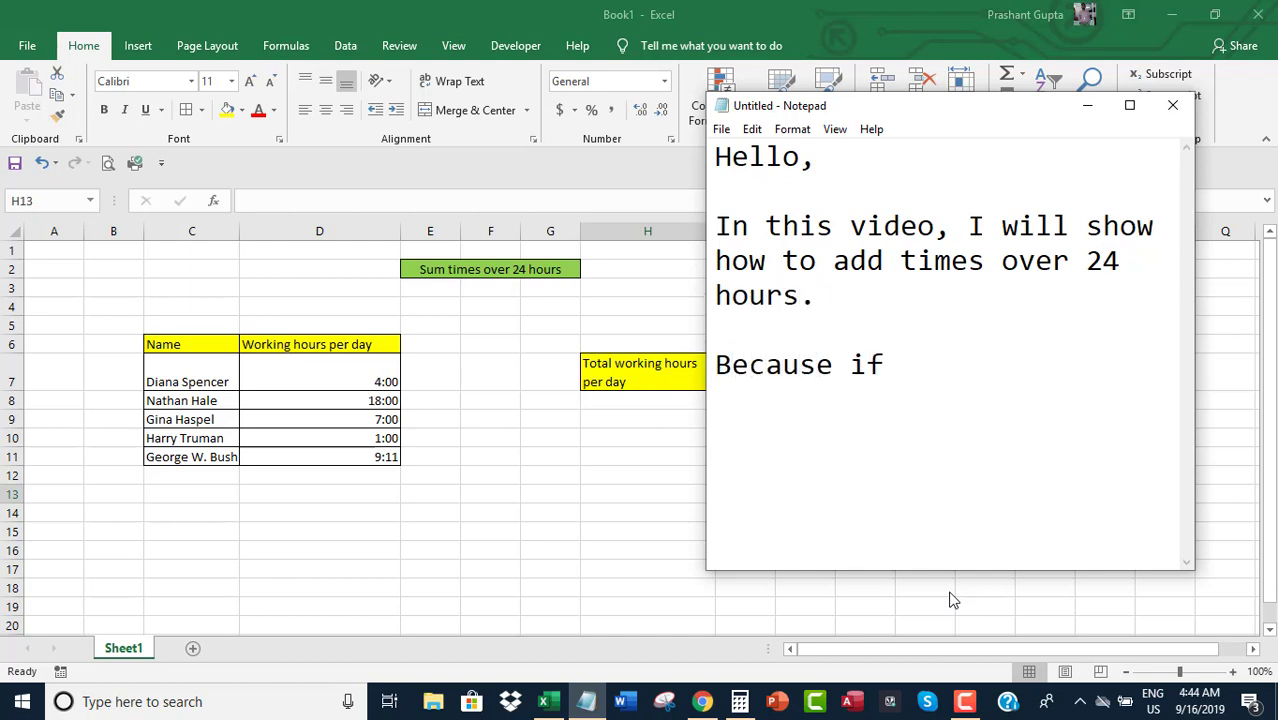
{"action": "key", "text": "BackSpace"}
{"action": "key", "text": "BackSpace"}
{"action": "type", "text": "we can "}
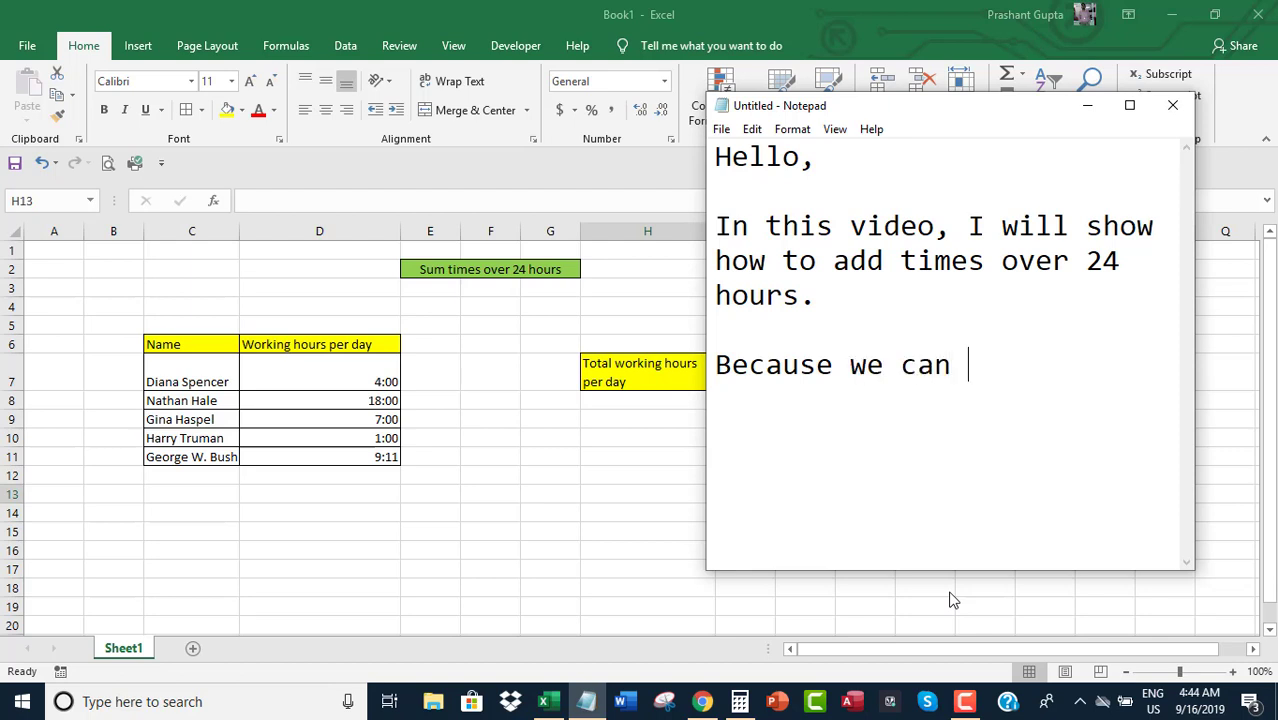
{"action": "type", "text": "only add tim"}
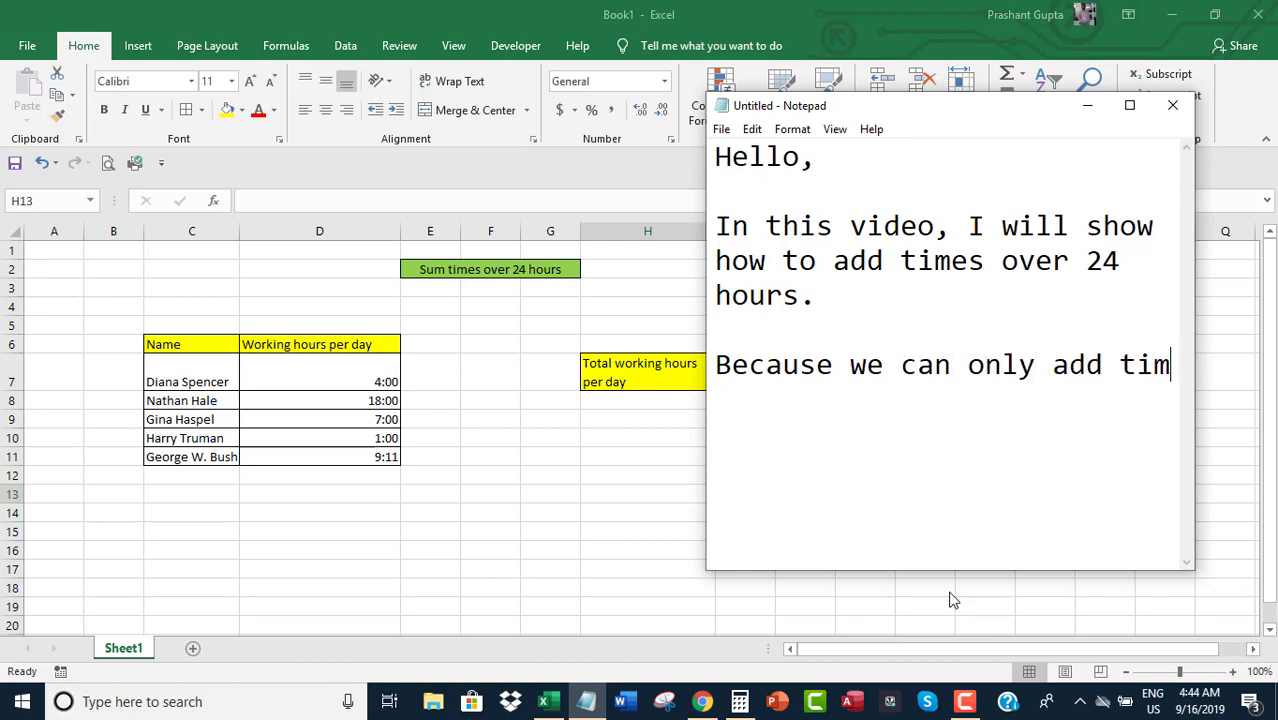
{"action": "type", "text": "es"}
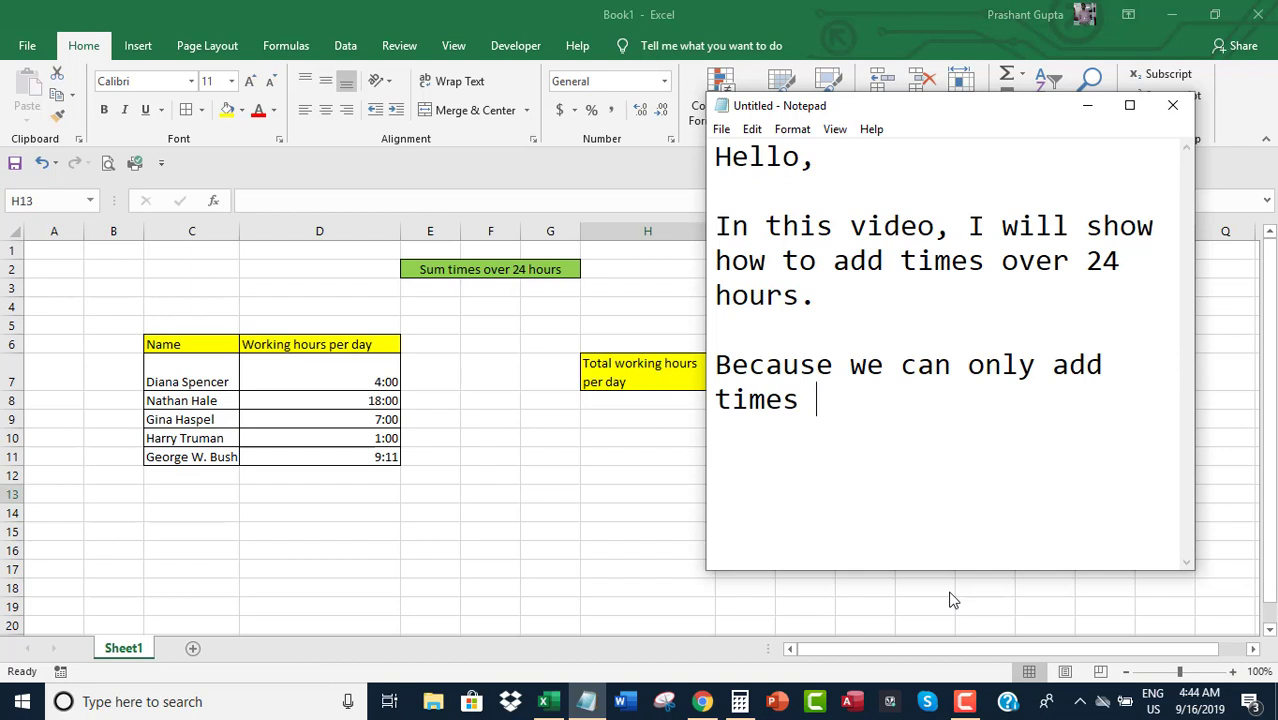
{"action": "key", "text": "BackSpace"}
{"action": "key", "text": "BackSpace"}
{"action": "key", "text": "BackSpace"}
{"action": "key", "text": "BackSpace"}
{"action": "key", "text": "BackSpace"}
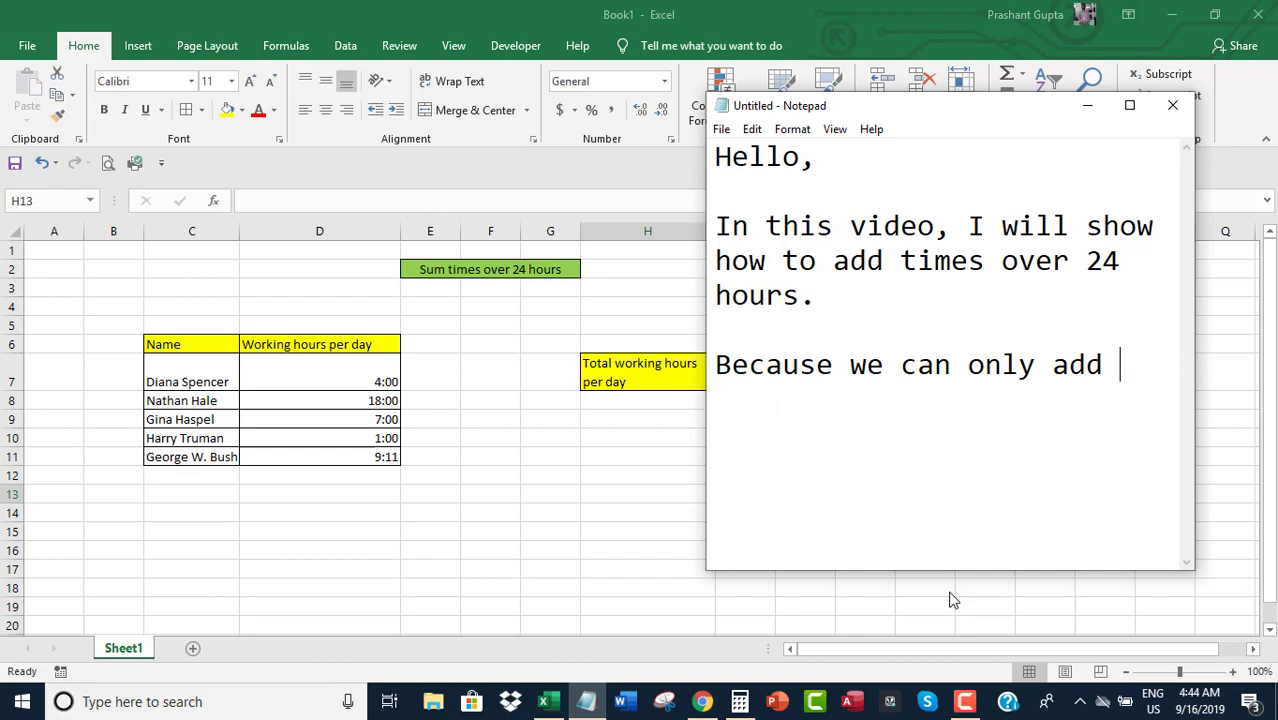
{"action": "type", "text": "value of times i"}
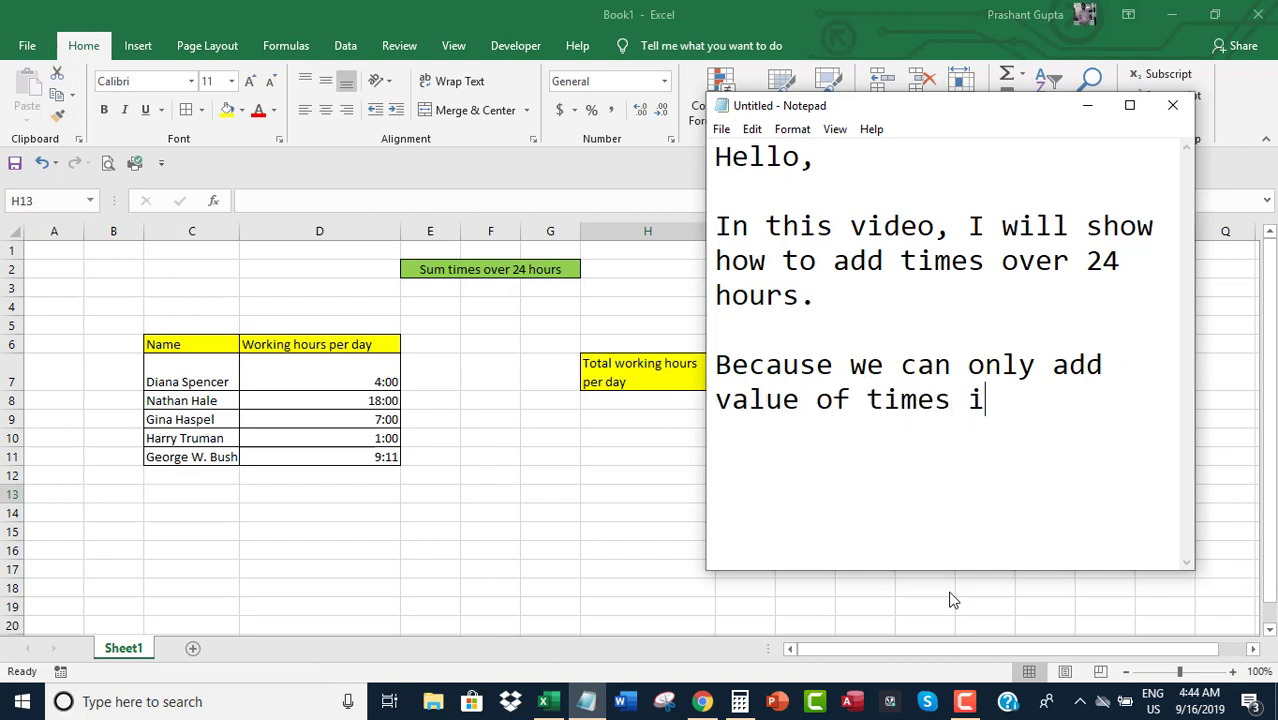
{"action": "type", "text": "f the total"}
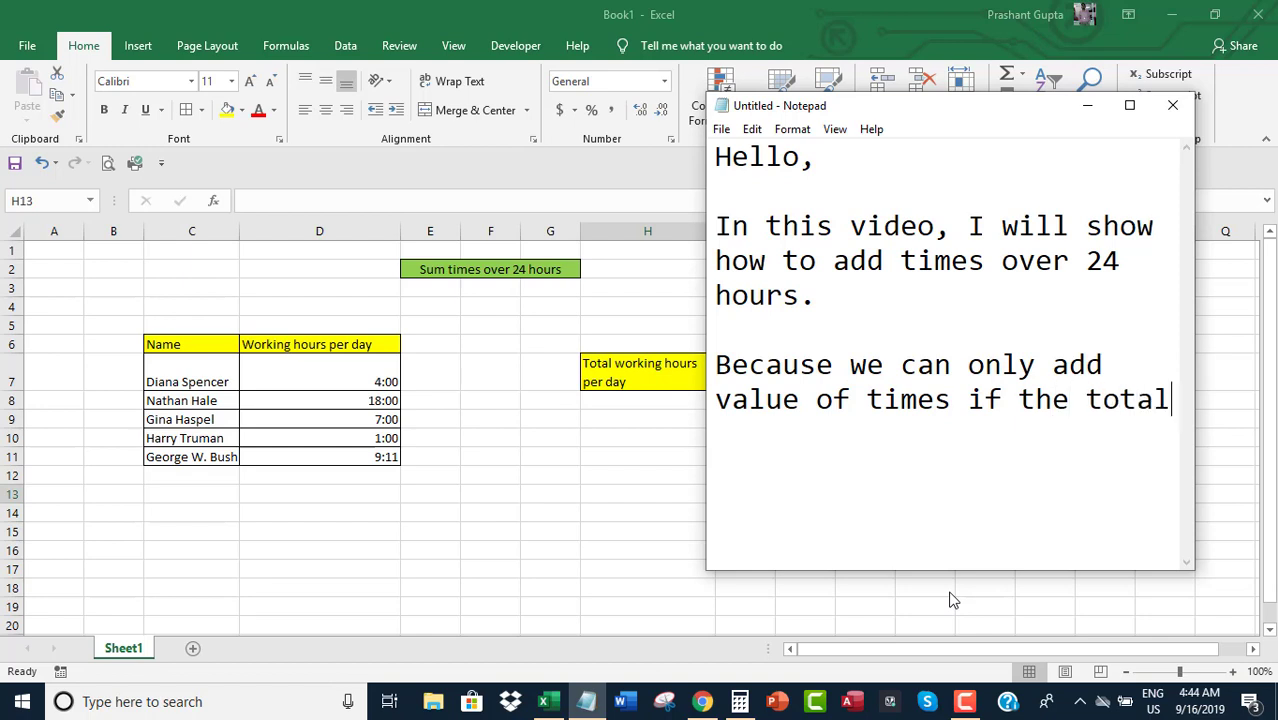
{"action": "type", "text": " sum is eual"}
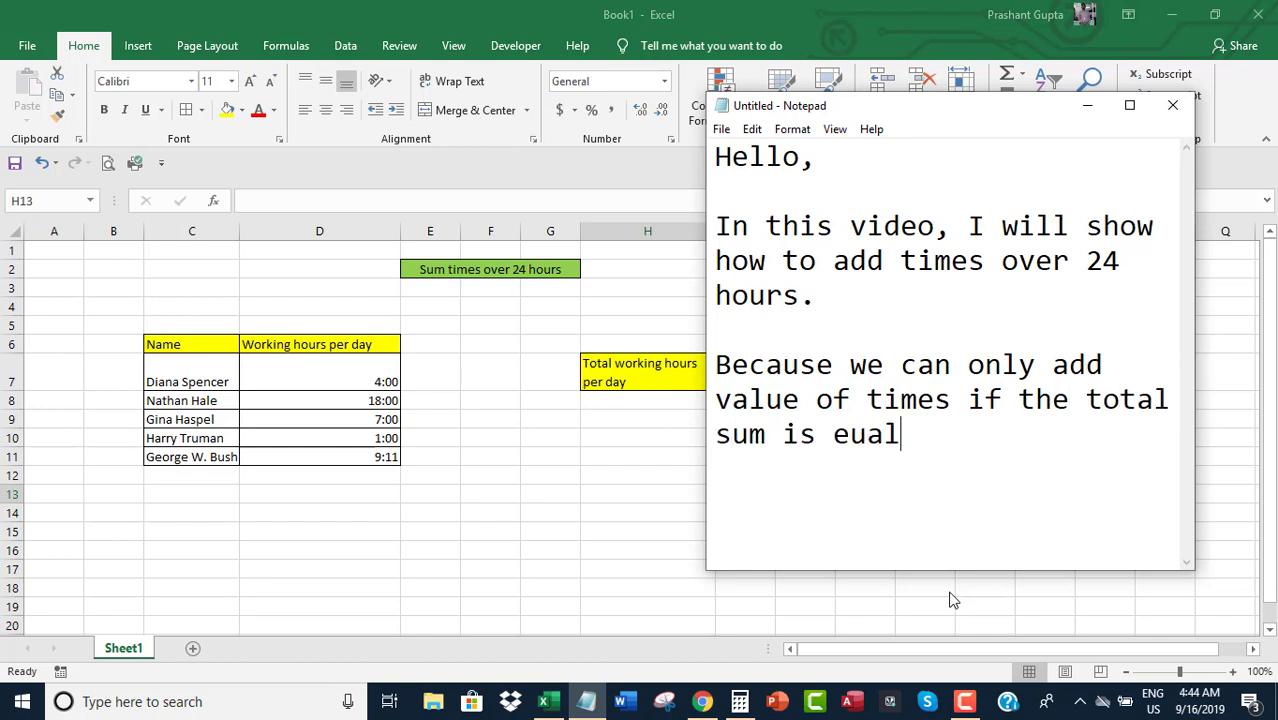
{"action": "key", "text": "BackSpace"}
{"action": "key", "text": "BackSpace"}
{"action": "key", "text": "BackSpace"}
{"action": "type", "text": "qua"}
{"action": "type", "text": "l or less than "}
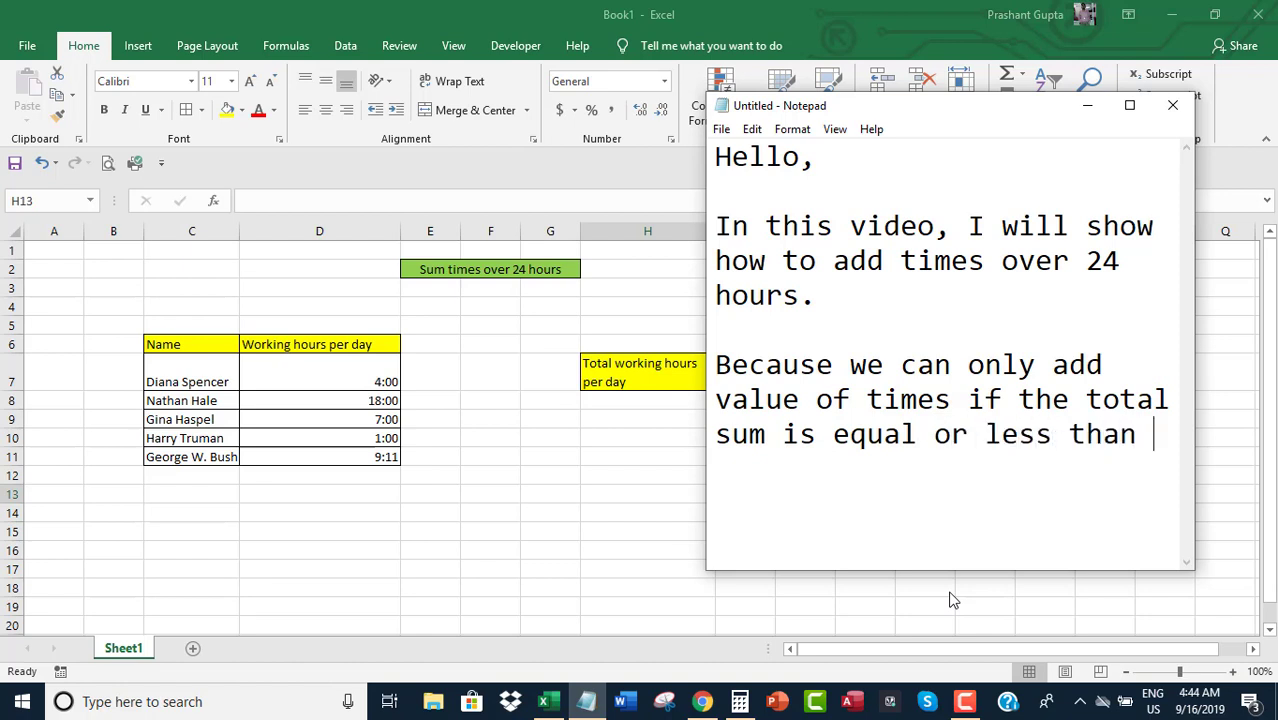
{"action": "type", "text": "24 hours."}
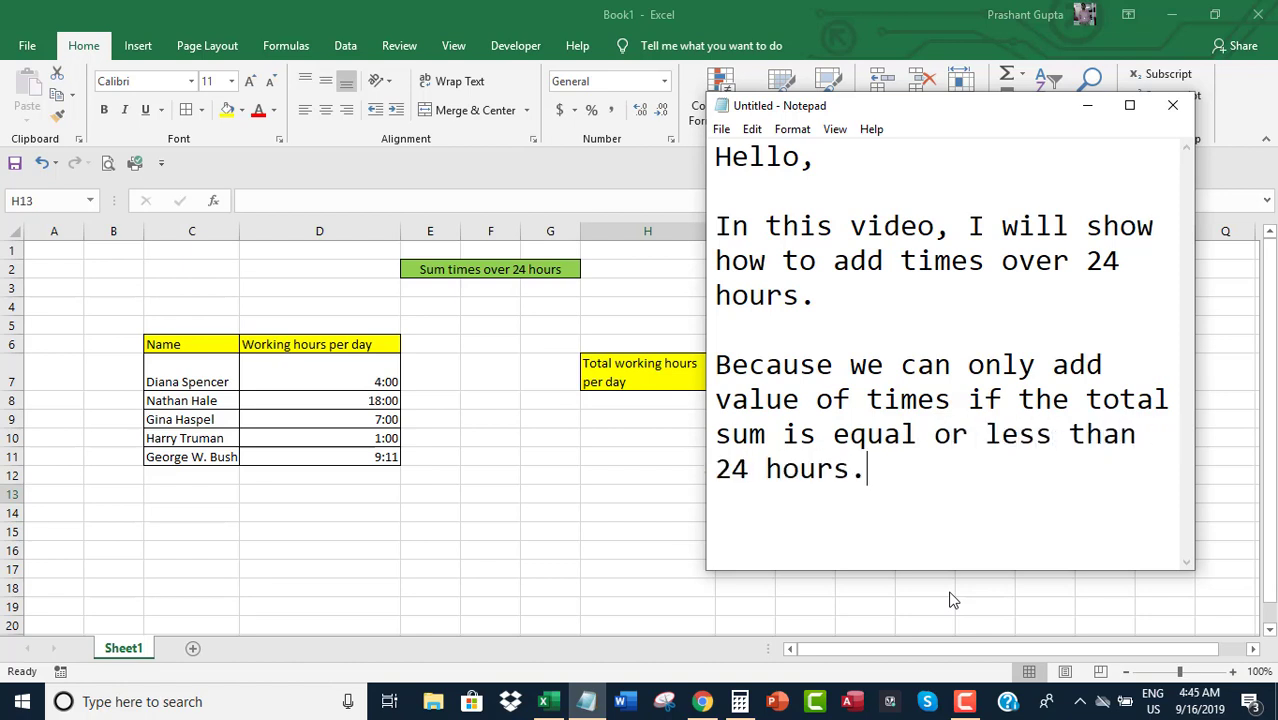
- Add a paragraph saying typical arithmetic fails when the total exceeds 24 hours, then 'Let me show.'
{"action": "key", "text": "Return"}
{"action": "key", "text": "Return"}
{"action": "type", "text": "But if "}
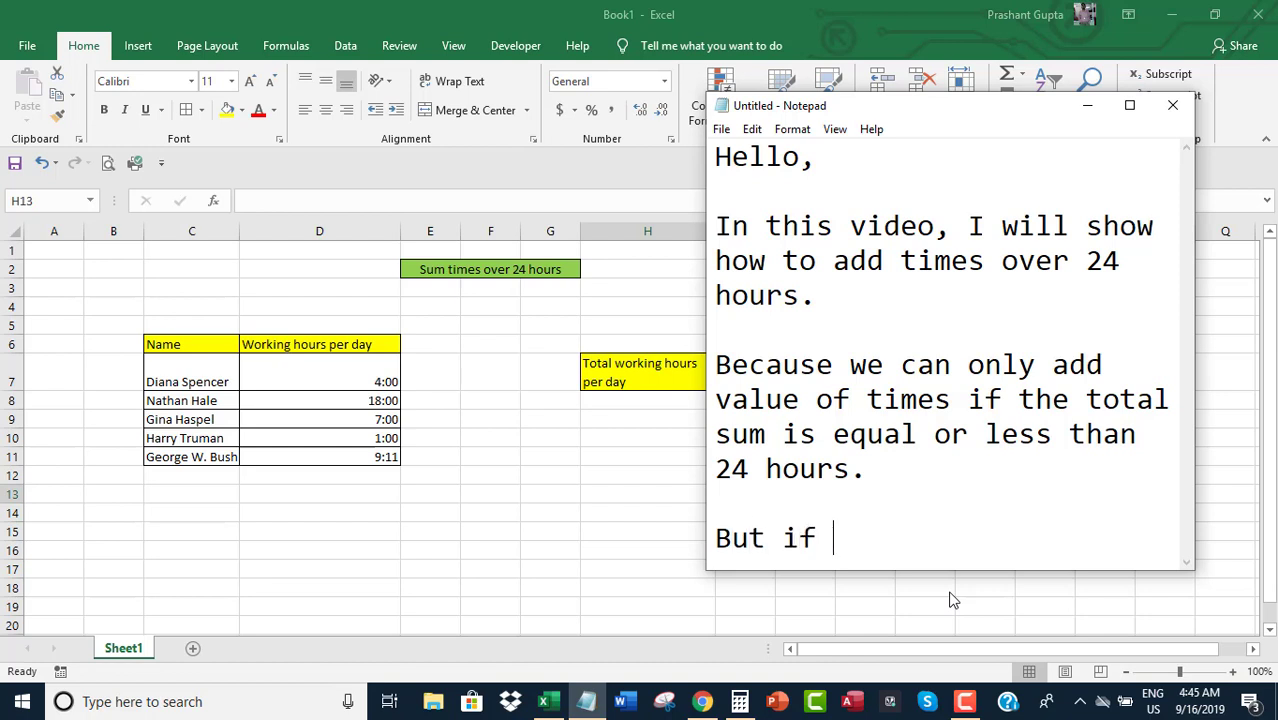
{"action": "type", "text": "the total sum is"}
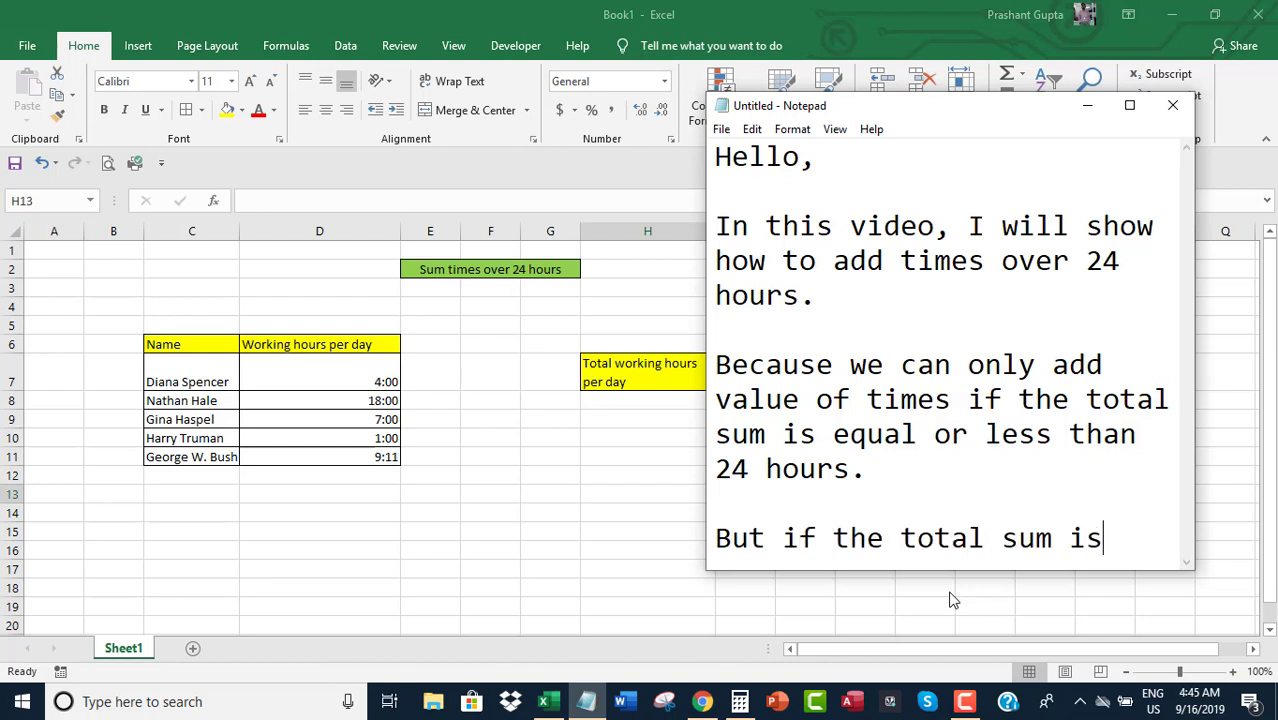
{"action": "type", "text": " more than 2"}
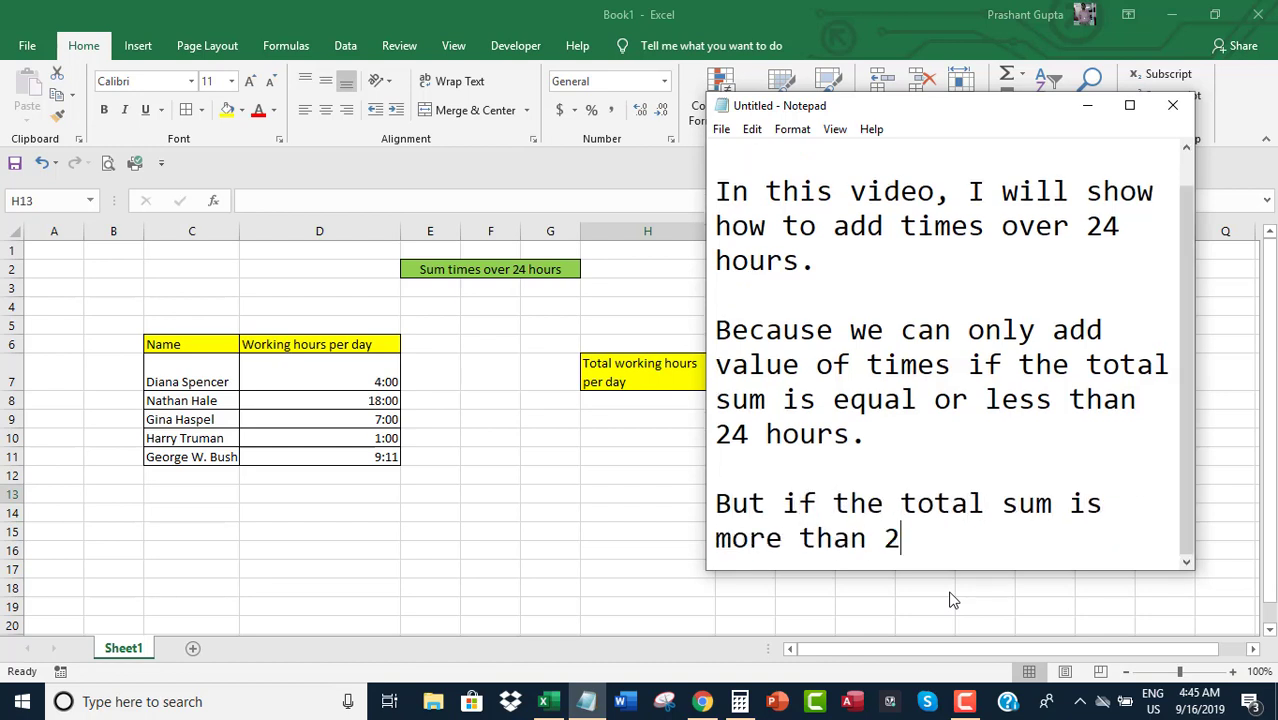
{"action": "type", "text": "4 hours then "}
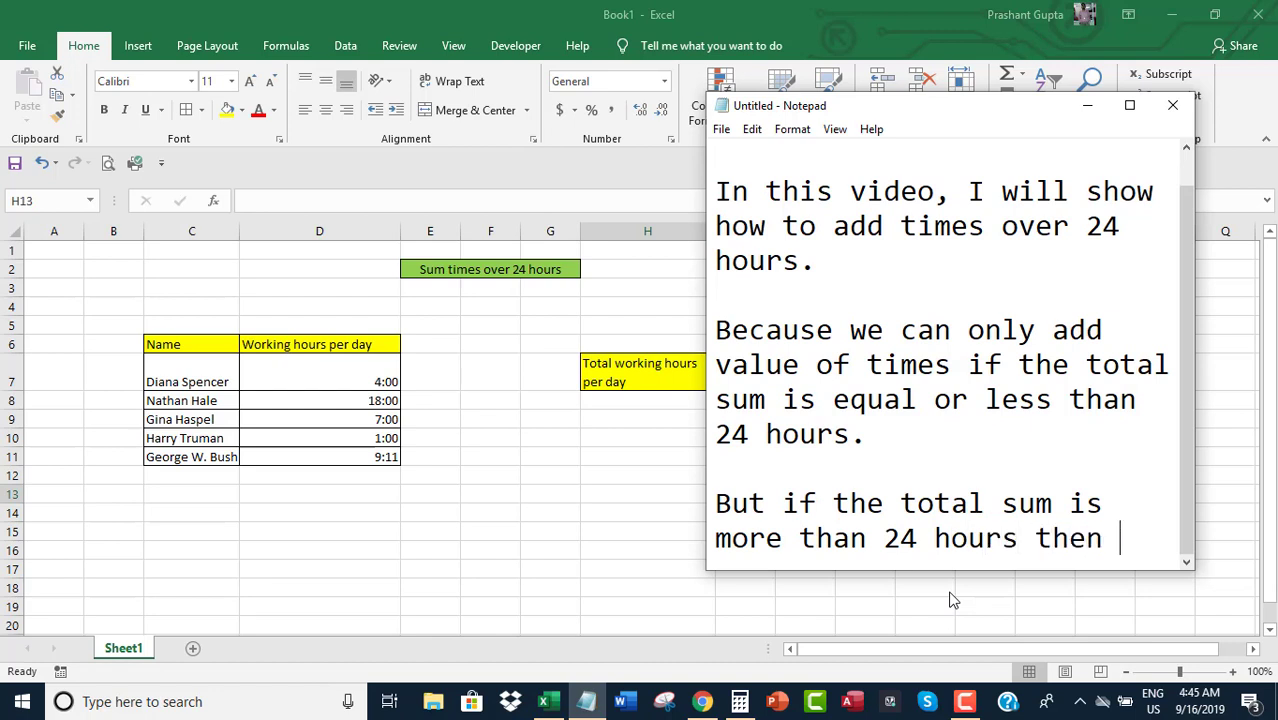
{"action": "type", "text": "typical "}
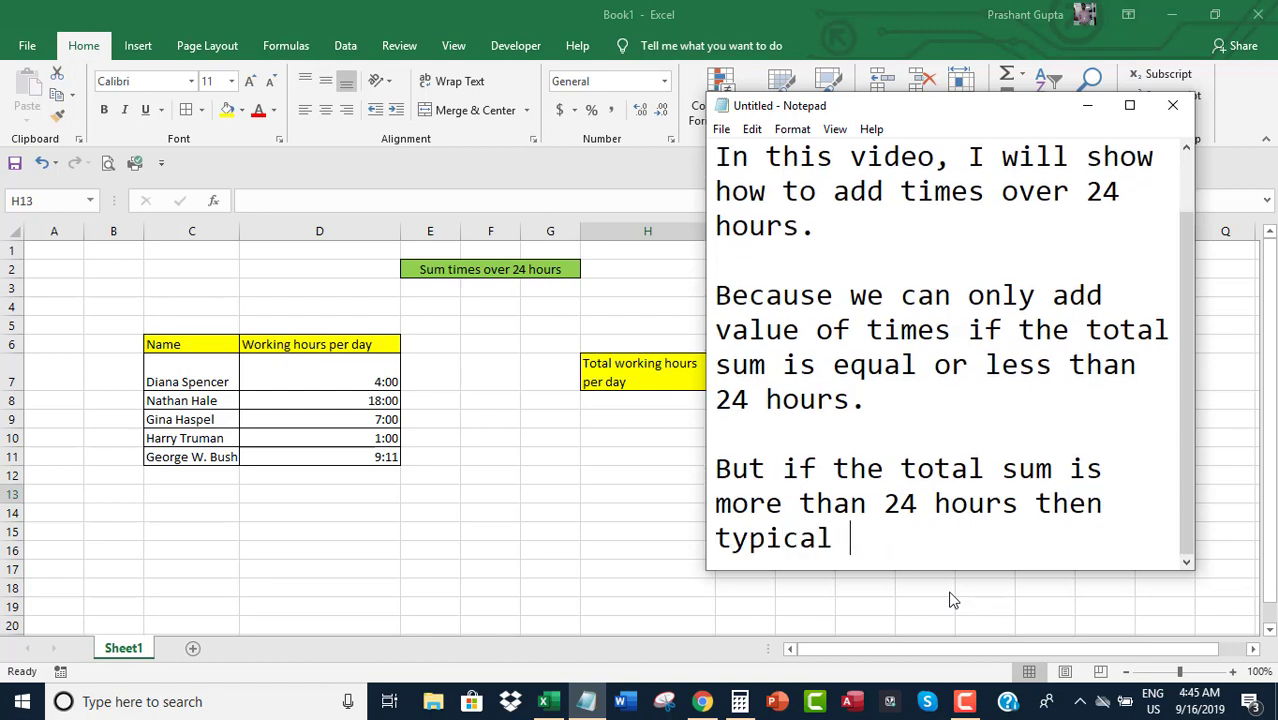
{"action": "type", "text": "arithmatic "}
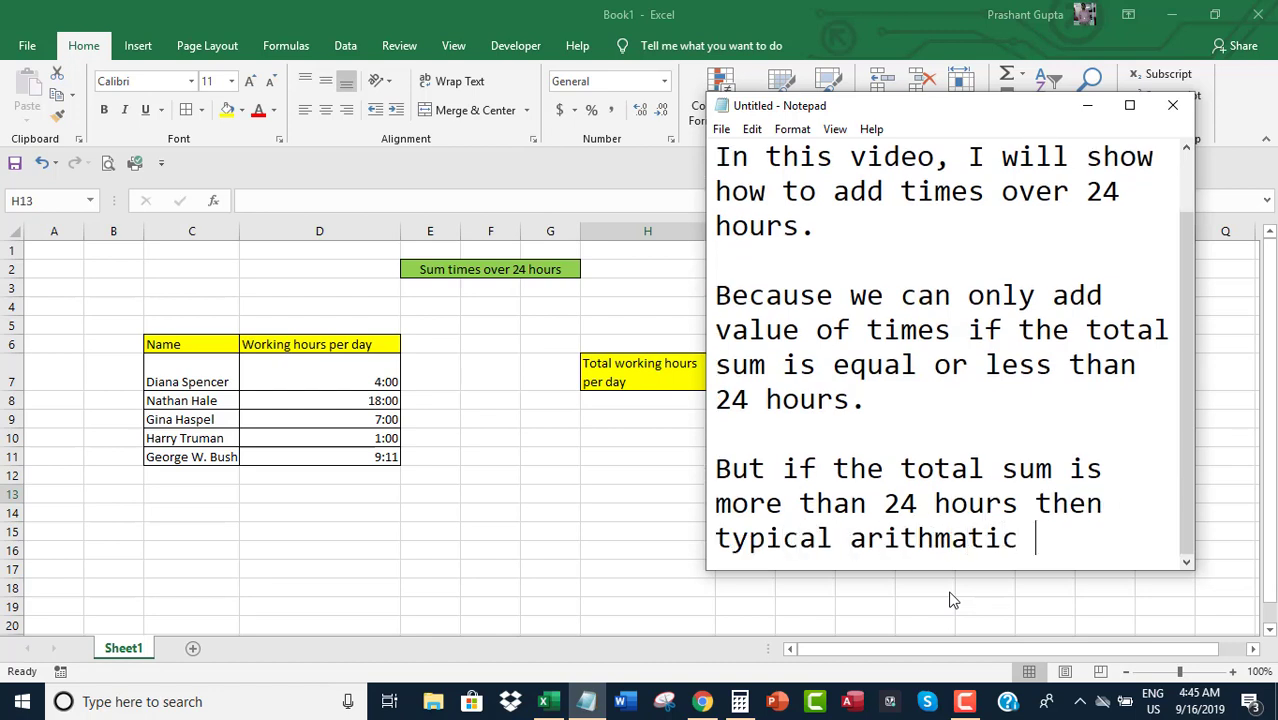
{"action": "type", "text": "operati"}
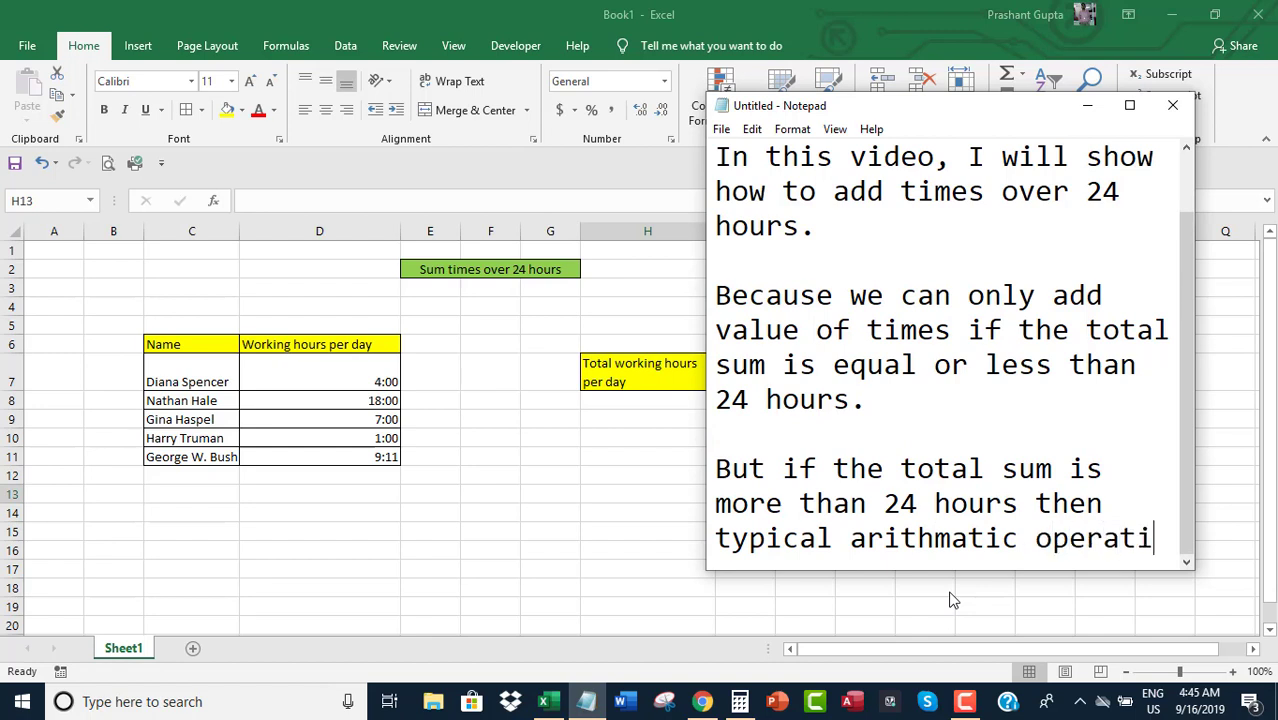
{"action": "type", "text": "ons would not w"}
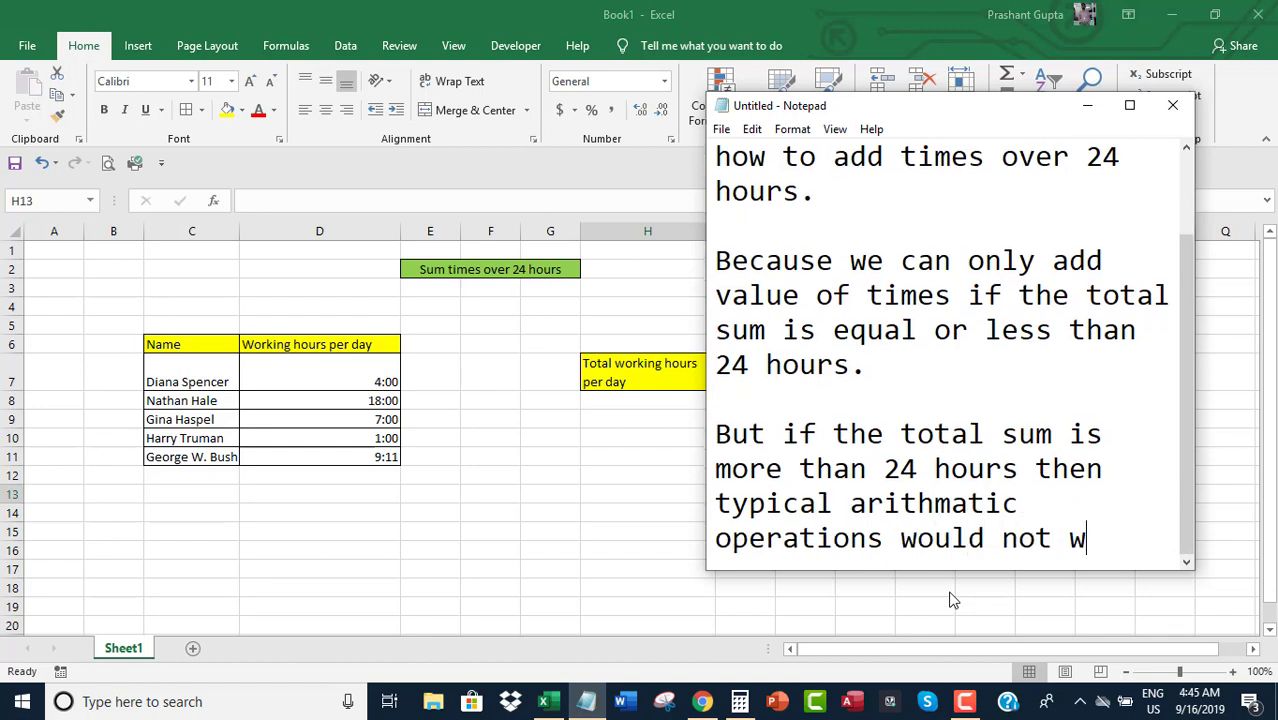
{"action": "type", "text": "ork."}
{"action": "key", "text": "Return"}
{"action": "key", "text": "Return"}
{"action": "key", "text": "Return"}
{"action": "type", "text": "Let m"}
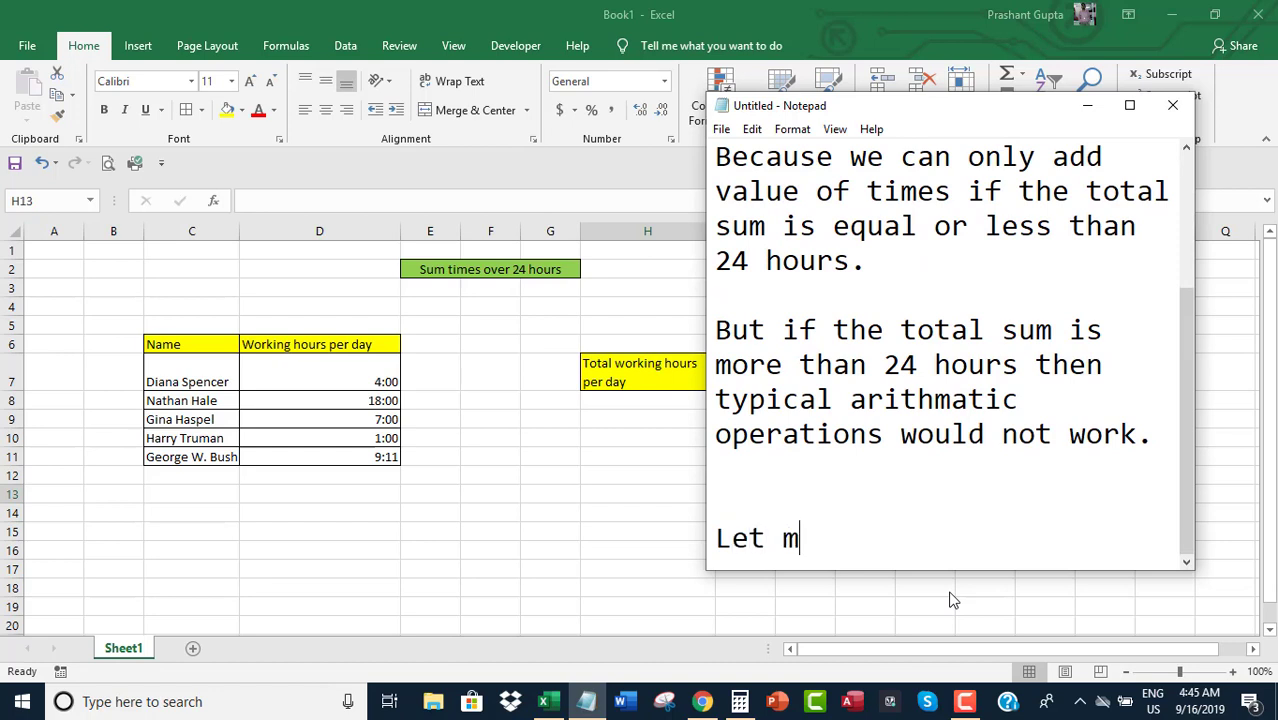
{"action": "type", "text": "e show."}
{"action": "key", "text": "Return"}
{"action": "key", "text": "Return"}
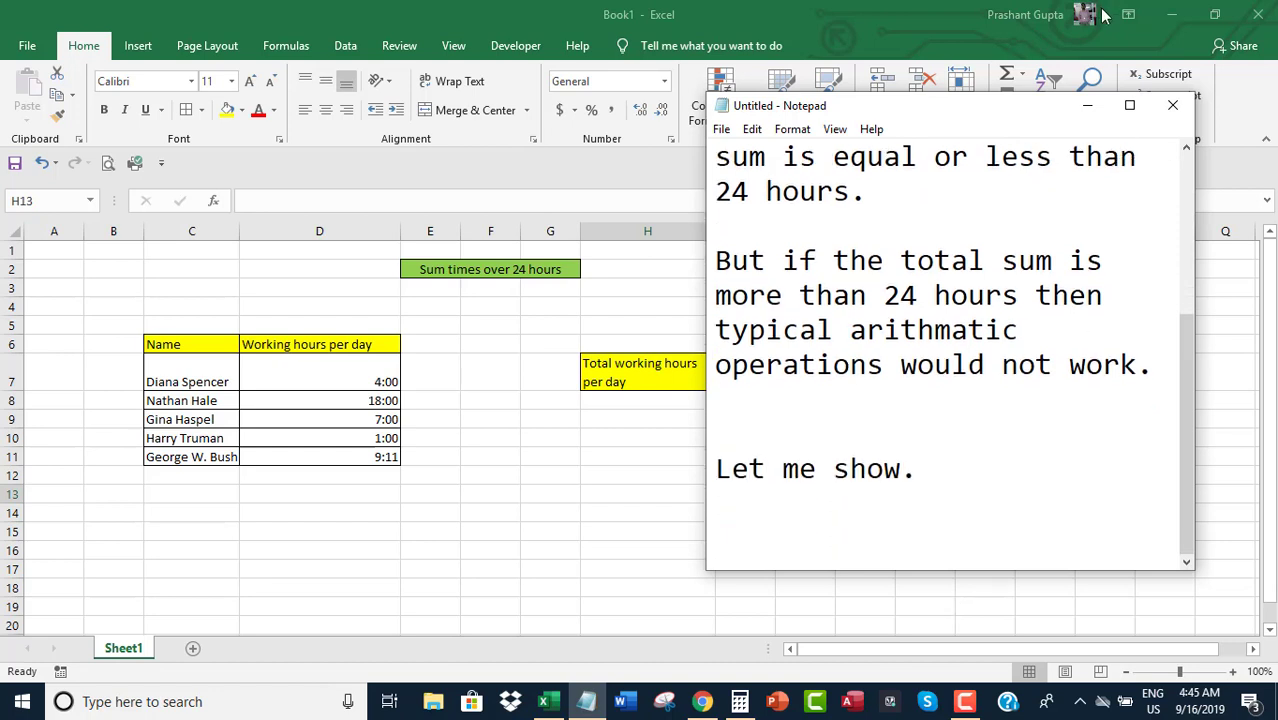
- Add the line 'So, here we have working hours per day of various people.'
{"action": "type", "text": "So, he"}
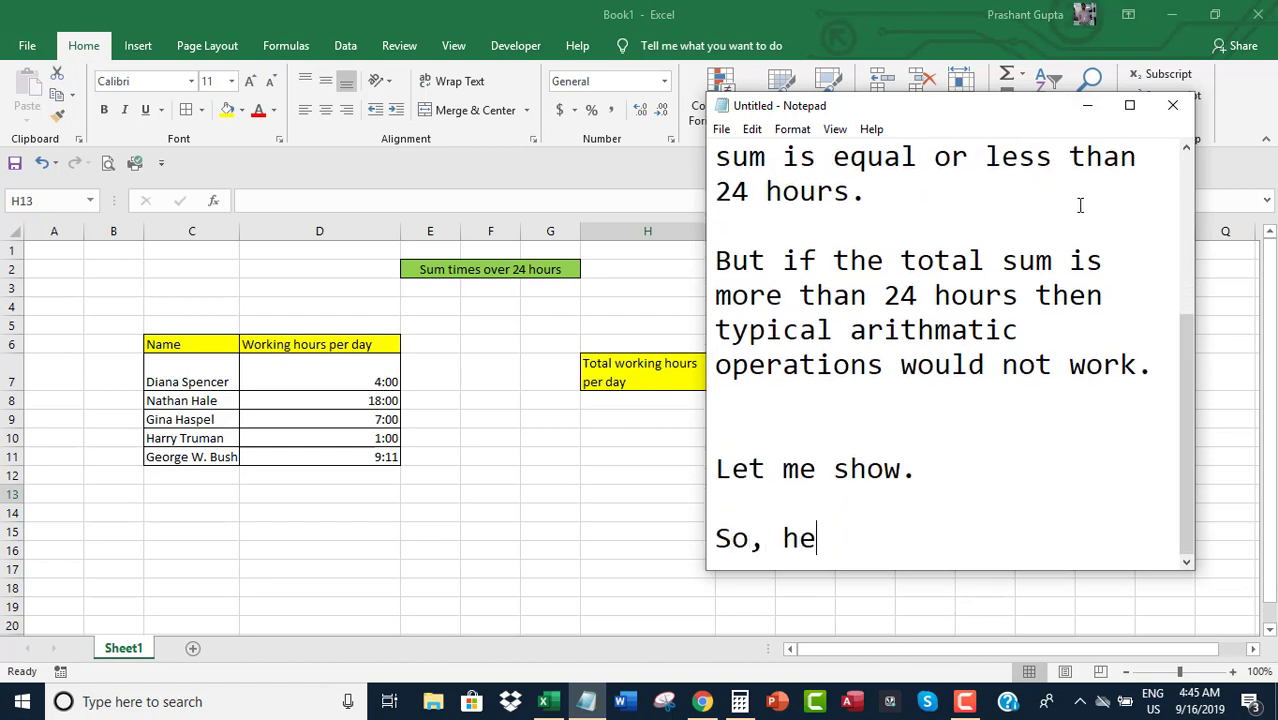
{"action": "type", "text": "re we h"}
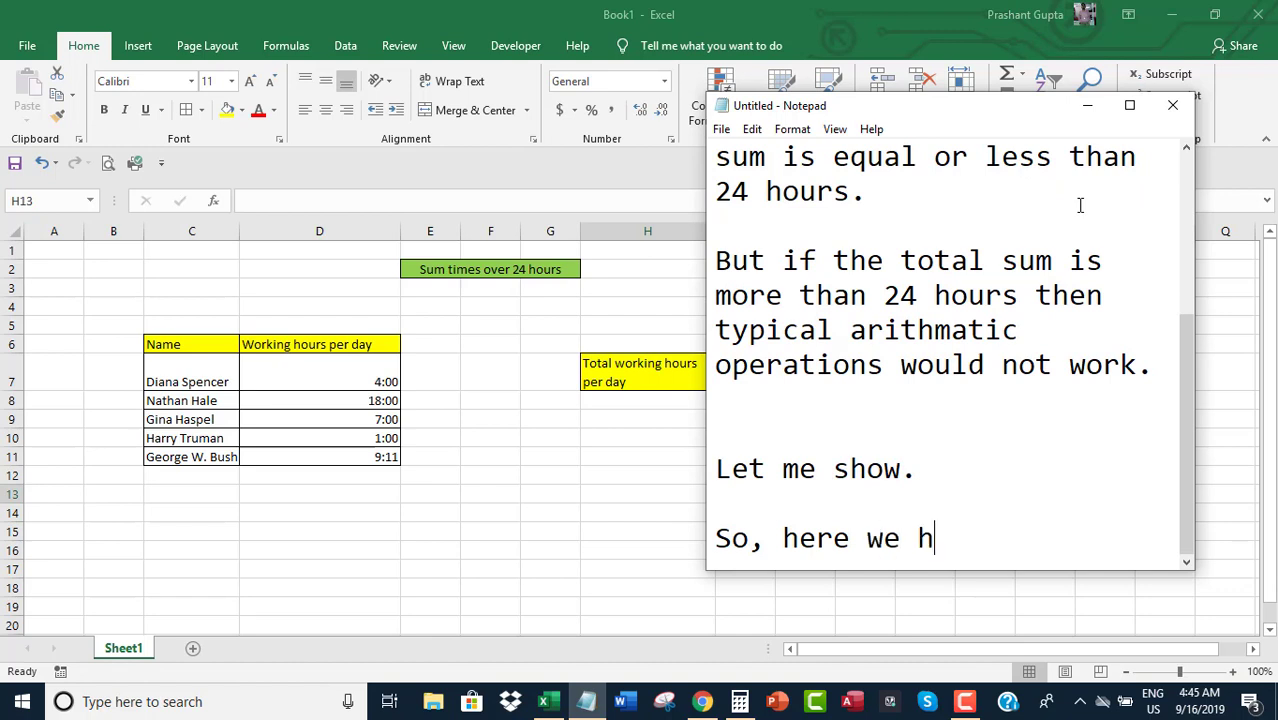
{"action": "type", "text": "ave "}
{"action": "type", "text": "working hour"}
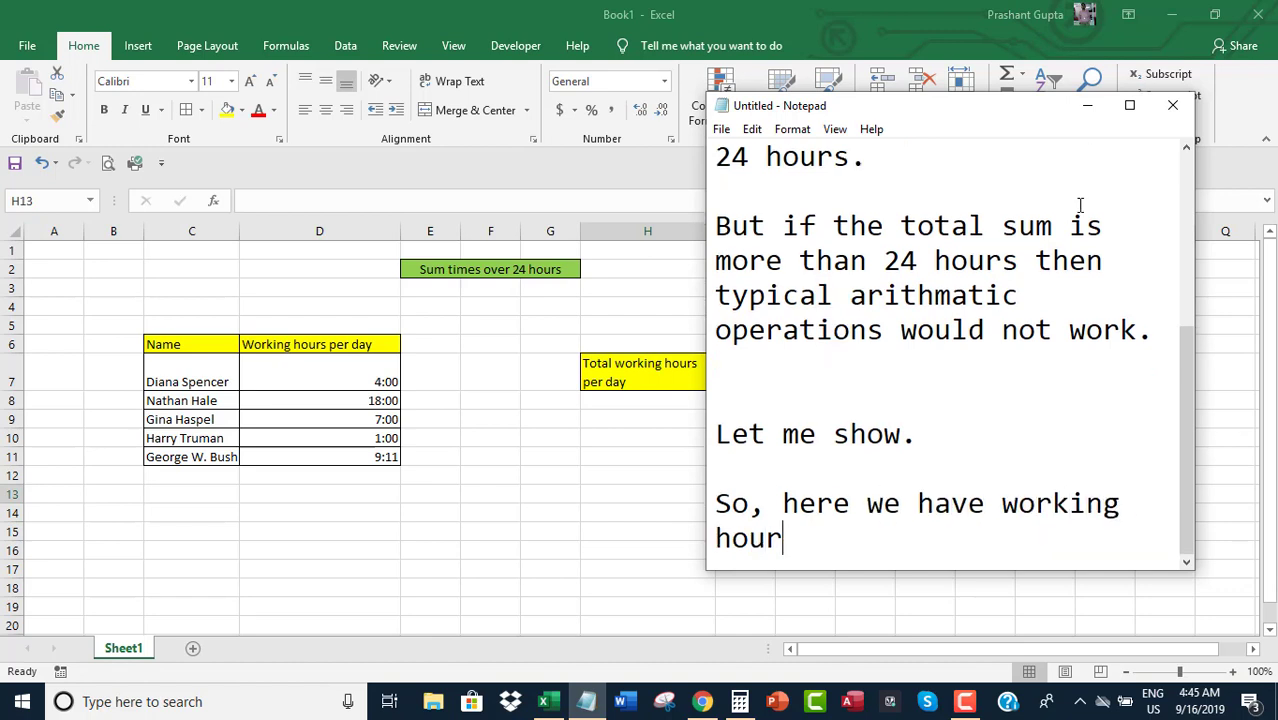
{"action": "type", "text": "s per day of vari"}
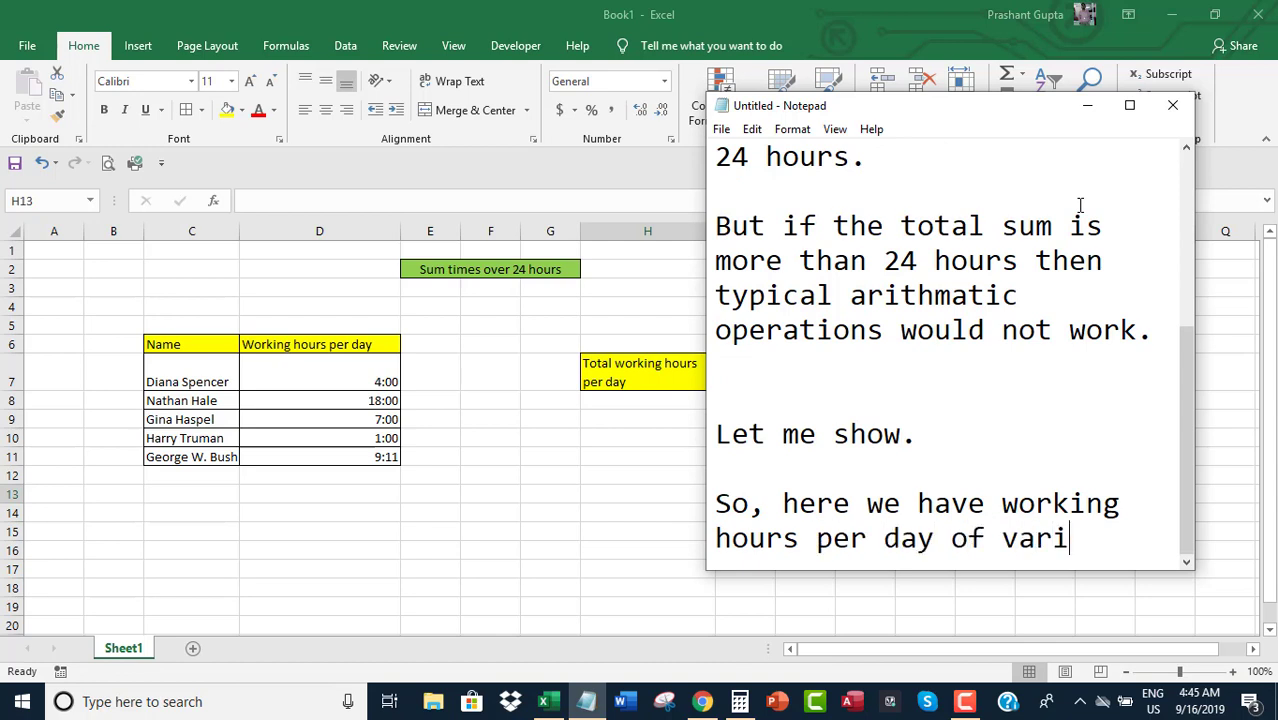
{"action": "type", "text": "ous pe"}
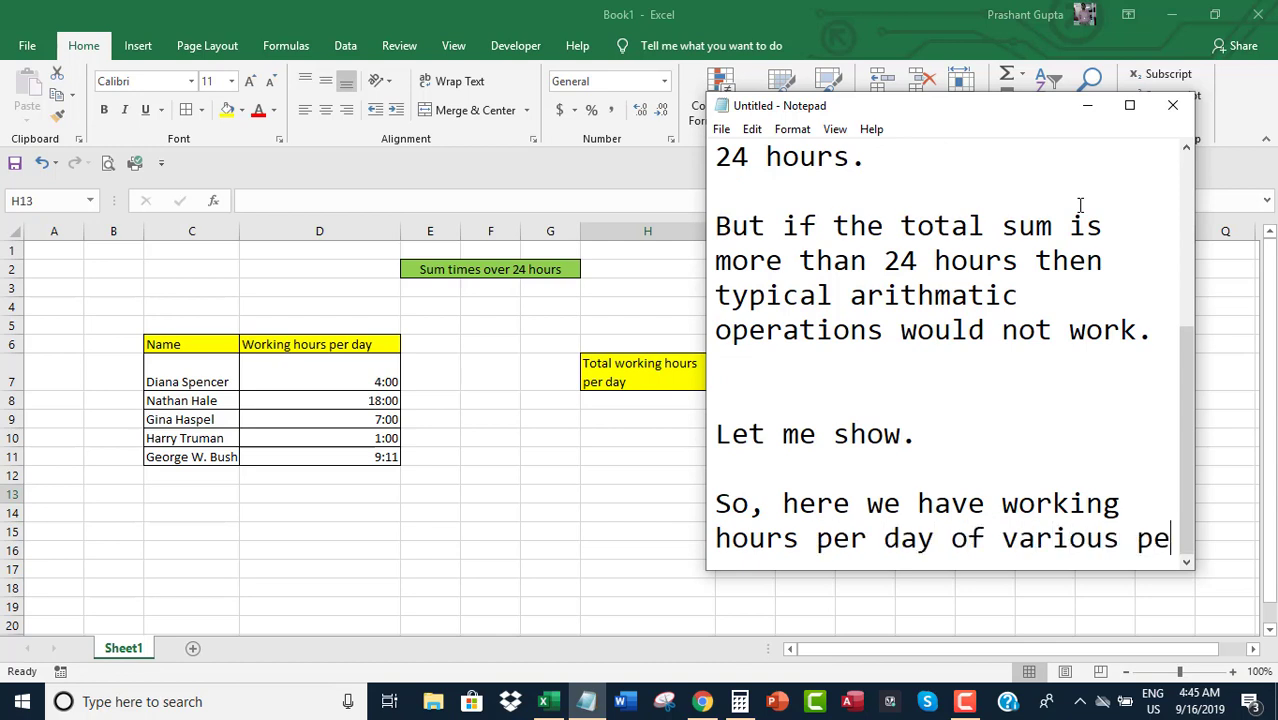
{"action": "type", "text": "ople."}
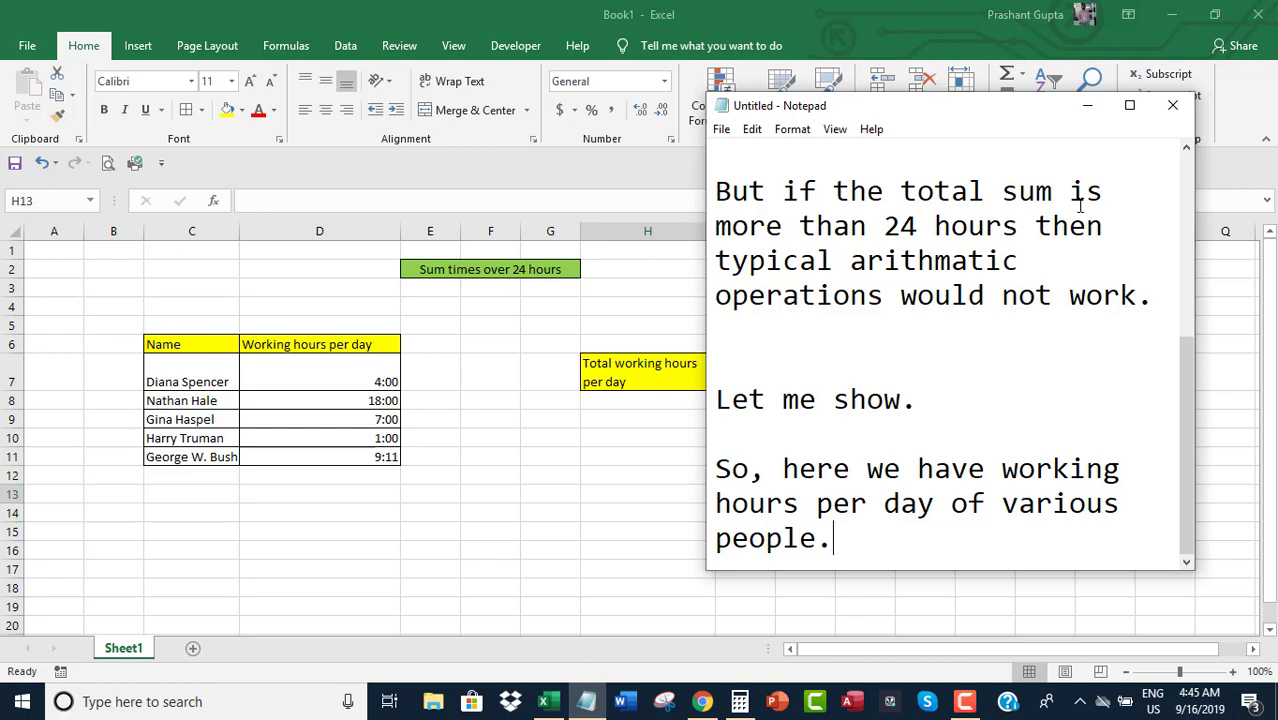
{"action": "key", "text": "Return"}
{"action": "key", "text": "Return"}
- Add the plan to sum individual working hours into a daily total, ending 'Now, let me do it.'
{"action": "type", "text": "Now, I wan"}
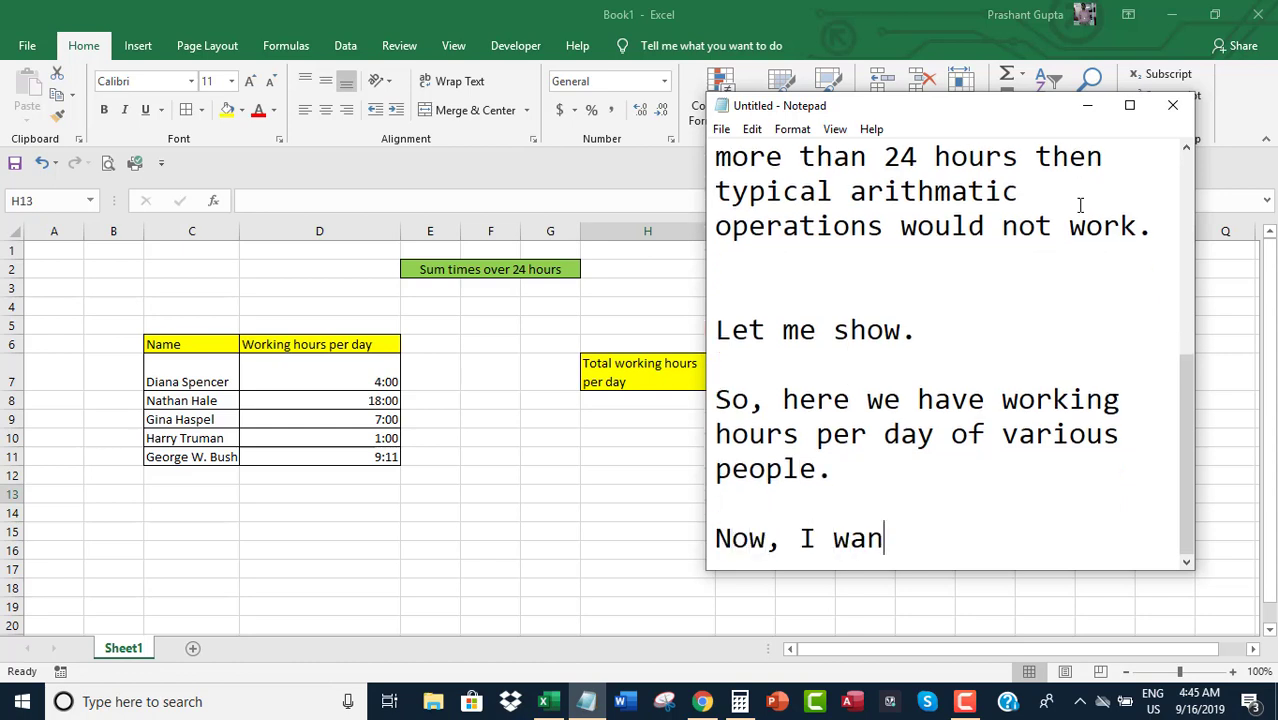
{"action": "type", "text": "t to add tho"}
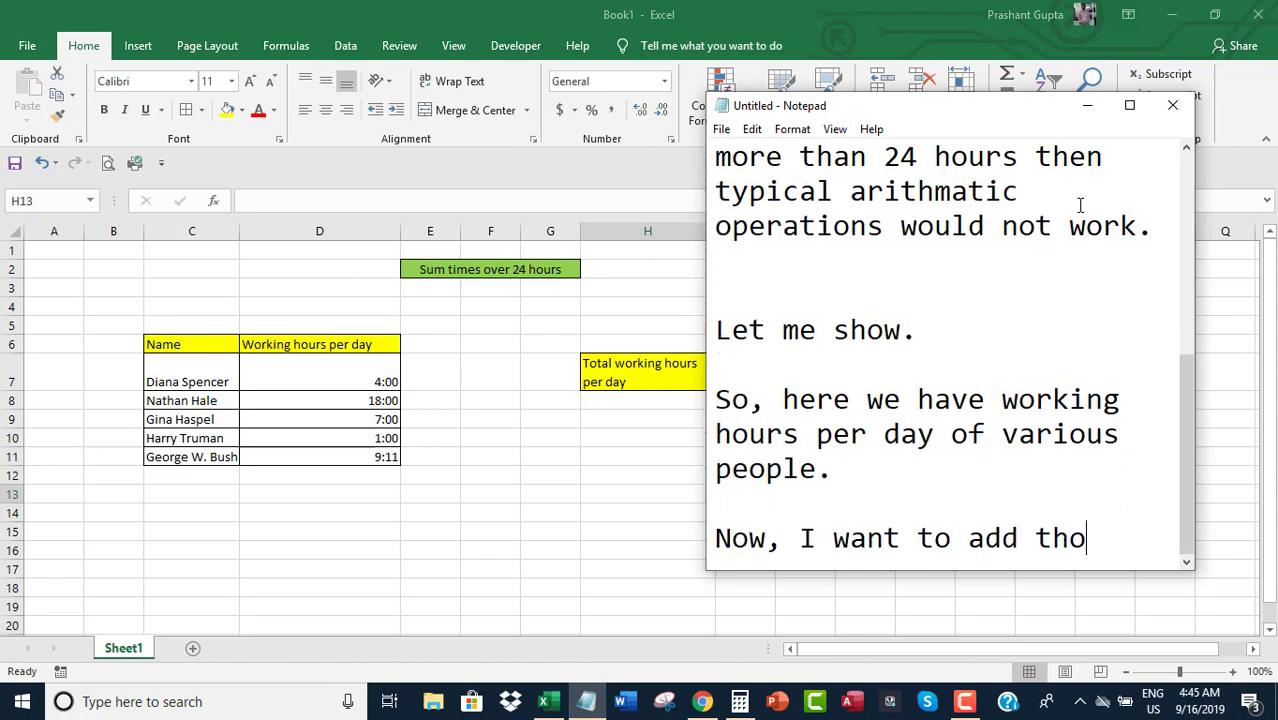
{"action": "type", "text": "se indiviudal"}
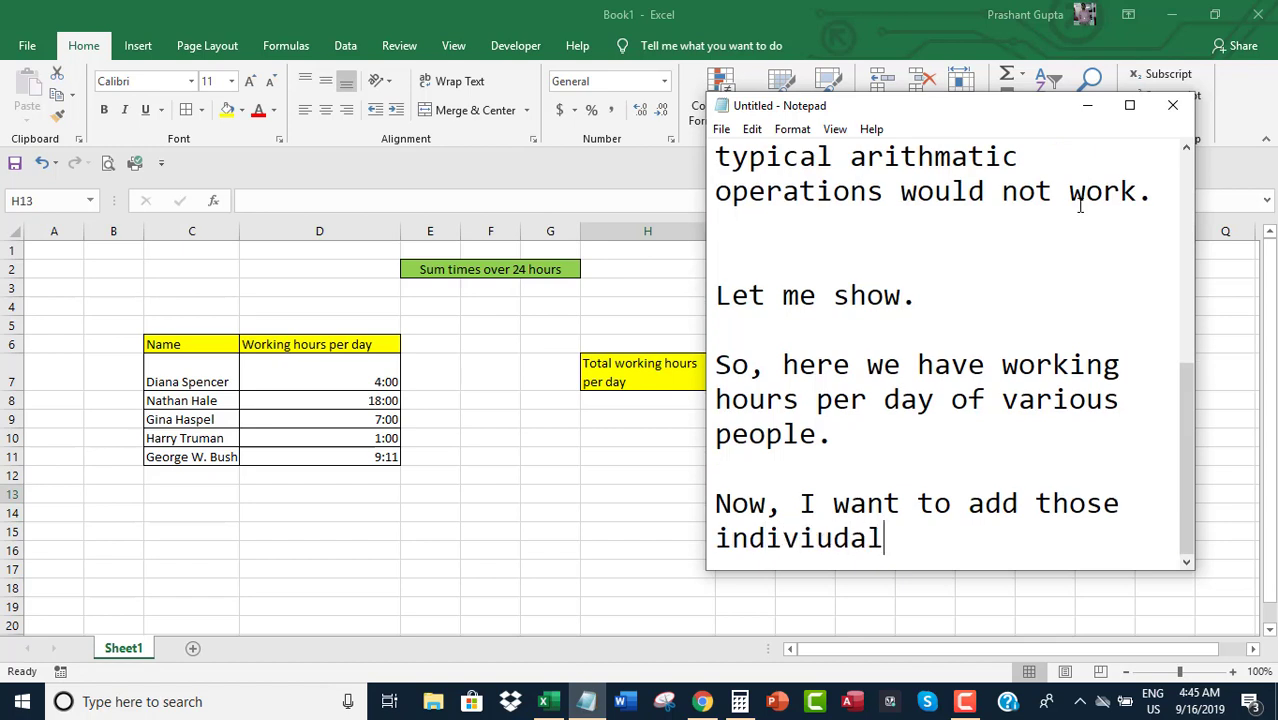
{"action": "key", "text": "BackSpace"}
{"action": "key", "text": "BackSpace"}
{"action": "key", "text": "BackSpace"}
{"action": "key", "text": "BackSpace"}
{"action": "type", "text": "dual working h"}
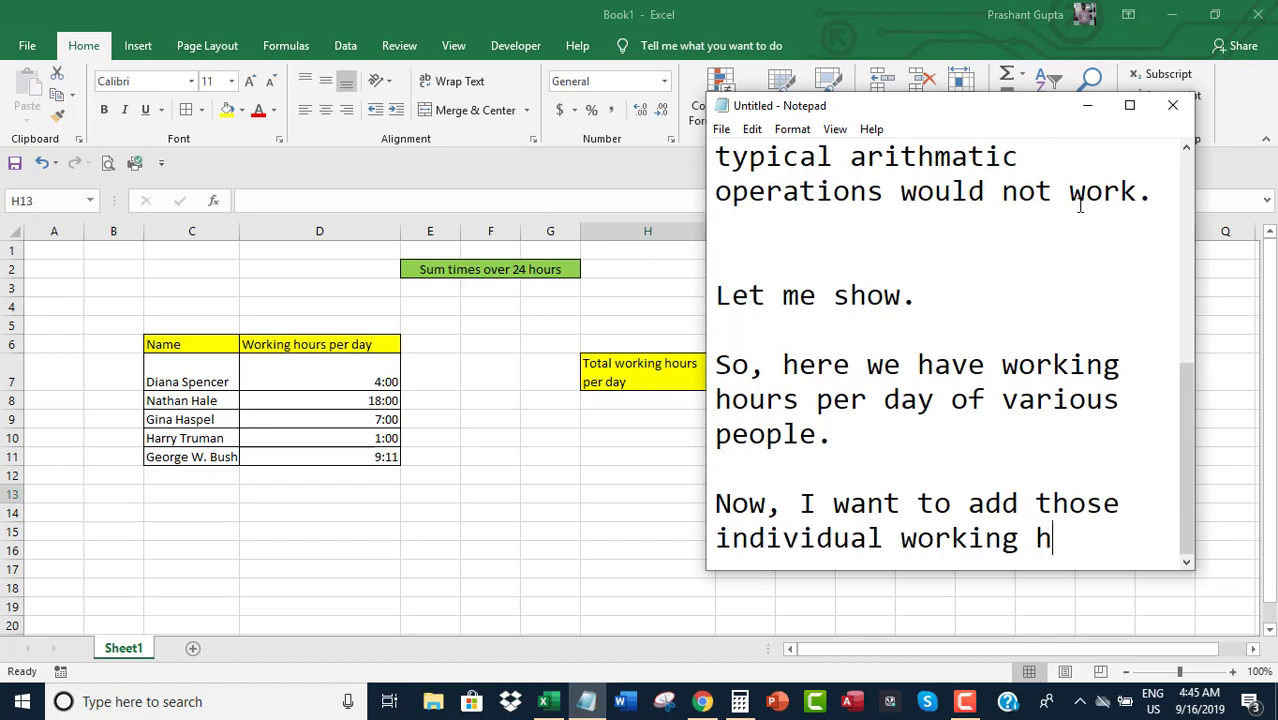
{"action": "type", "text": "ours to get total "}
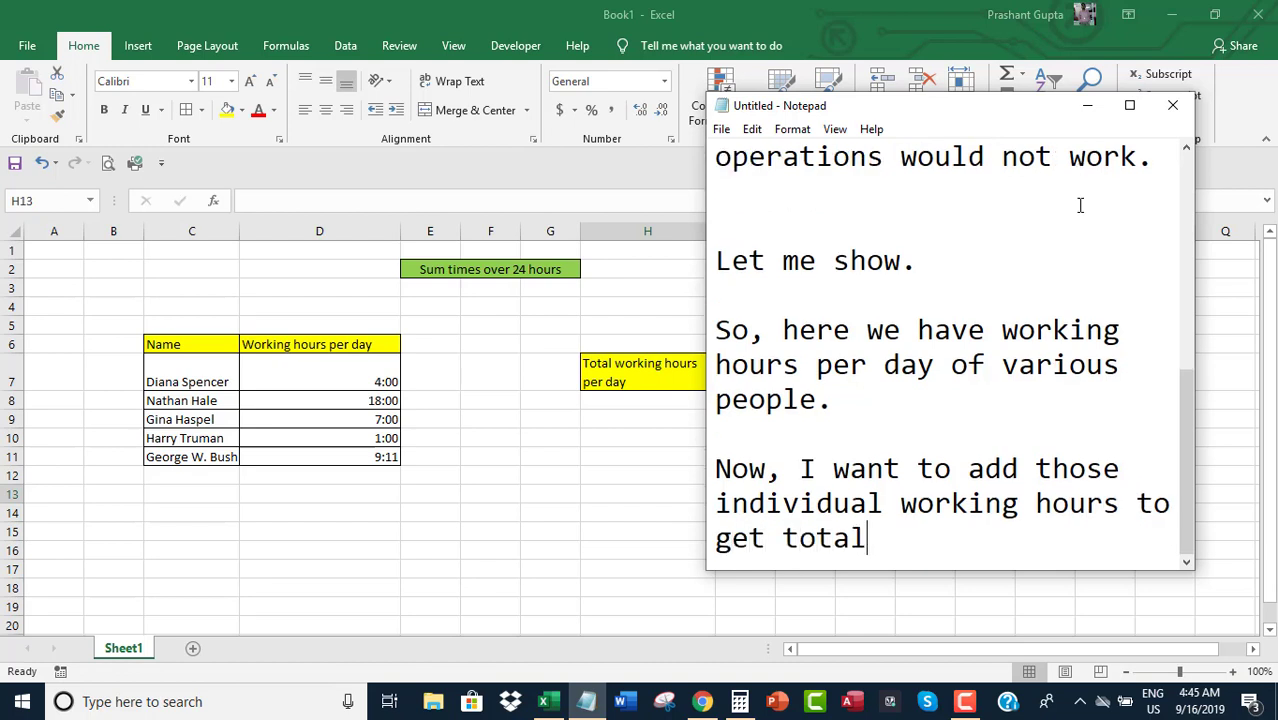
{"action": "type", "text": "working hour"}
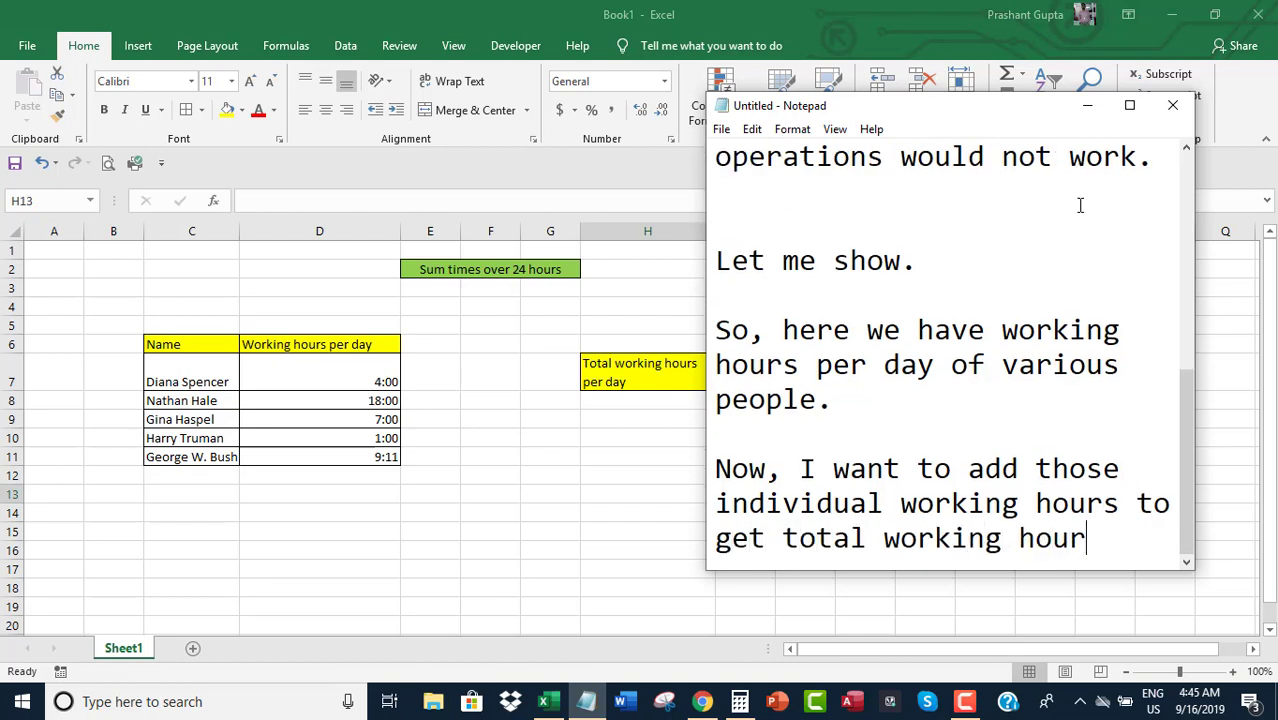
{"action": "type", "text": "s per day."}
{"action": "key", "text": "Return"}
{"action": "key", "text": "Return"}
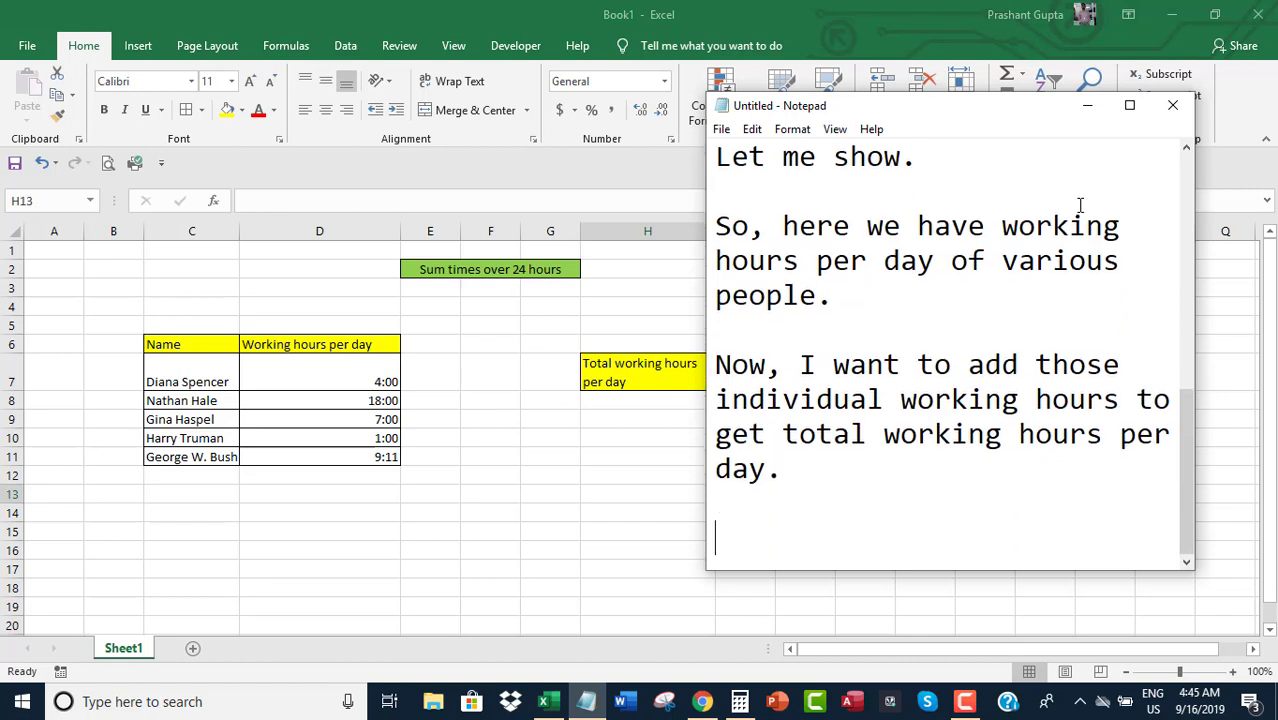
{"action": "type", "text": "Now"}
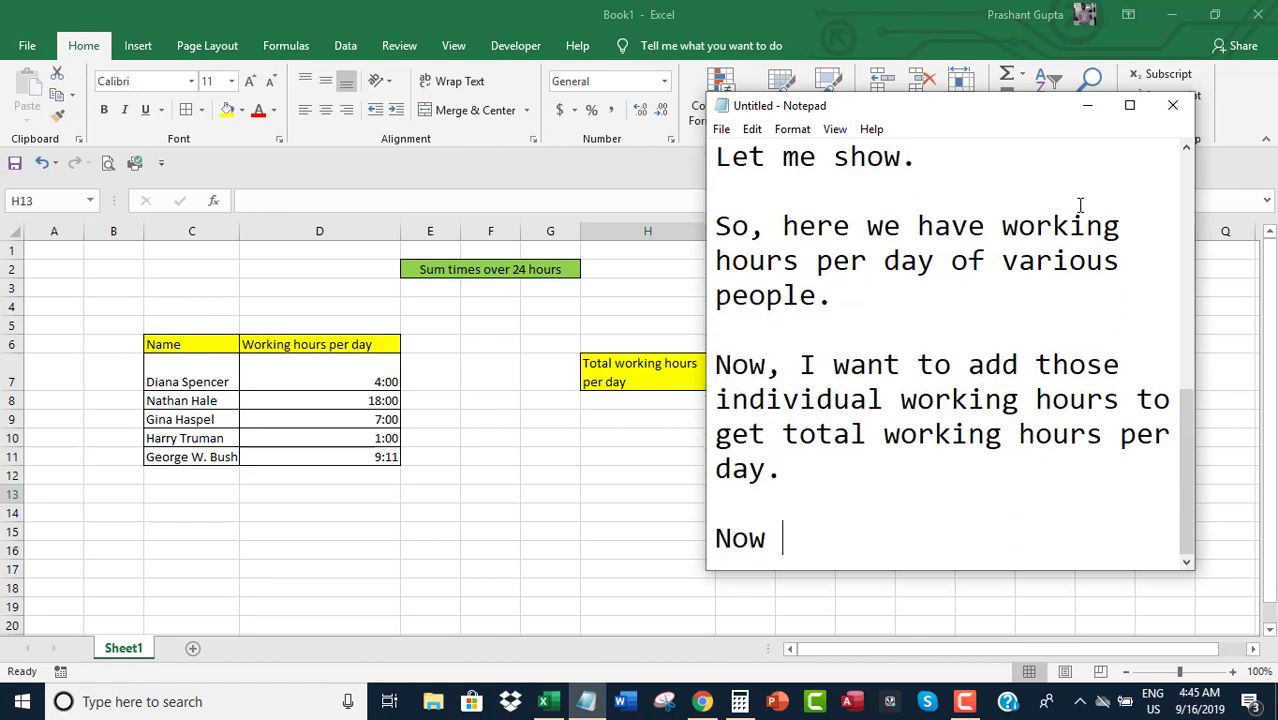
{"action": "type", "text": ", let me do it."}
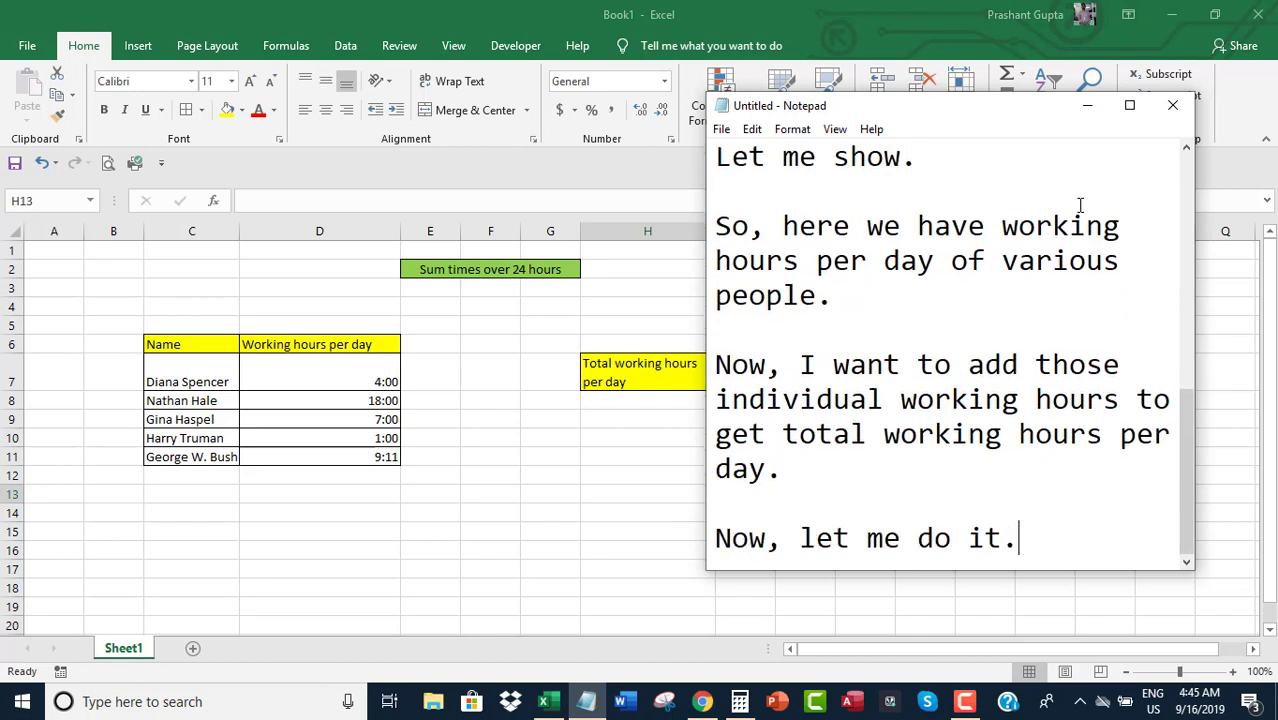
{"action": "key", "text": "Return"}
{"action": "key", "text": "Return"}
- Enter =SUM(D7:D11) in total cell I7, which shows only 15:11, then return to Notepad
{"action": "left_click", "coordinate": [1088, 105]}
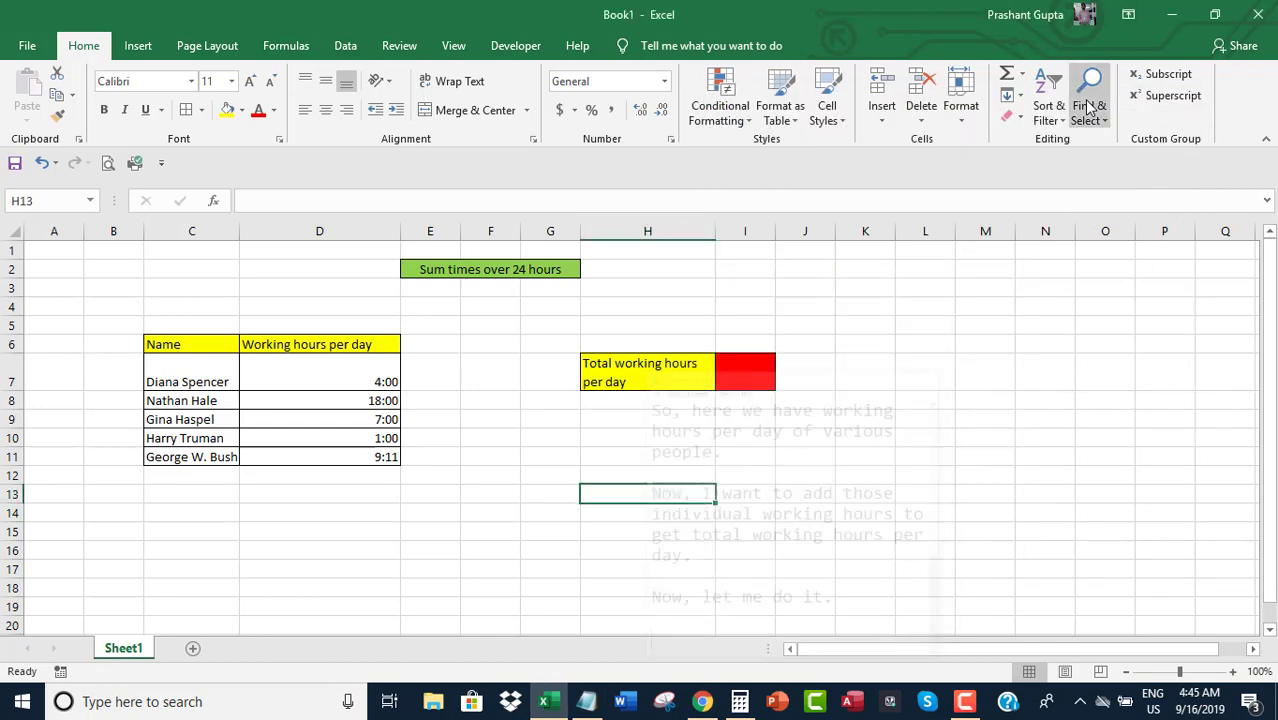
{"action": "left_click", "coordinate": [741, 366]}
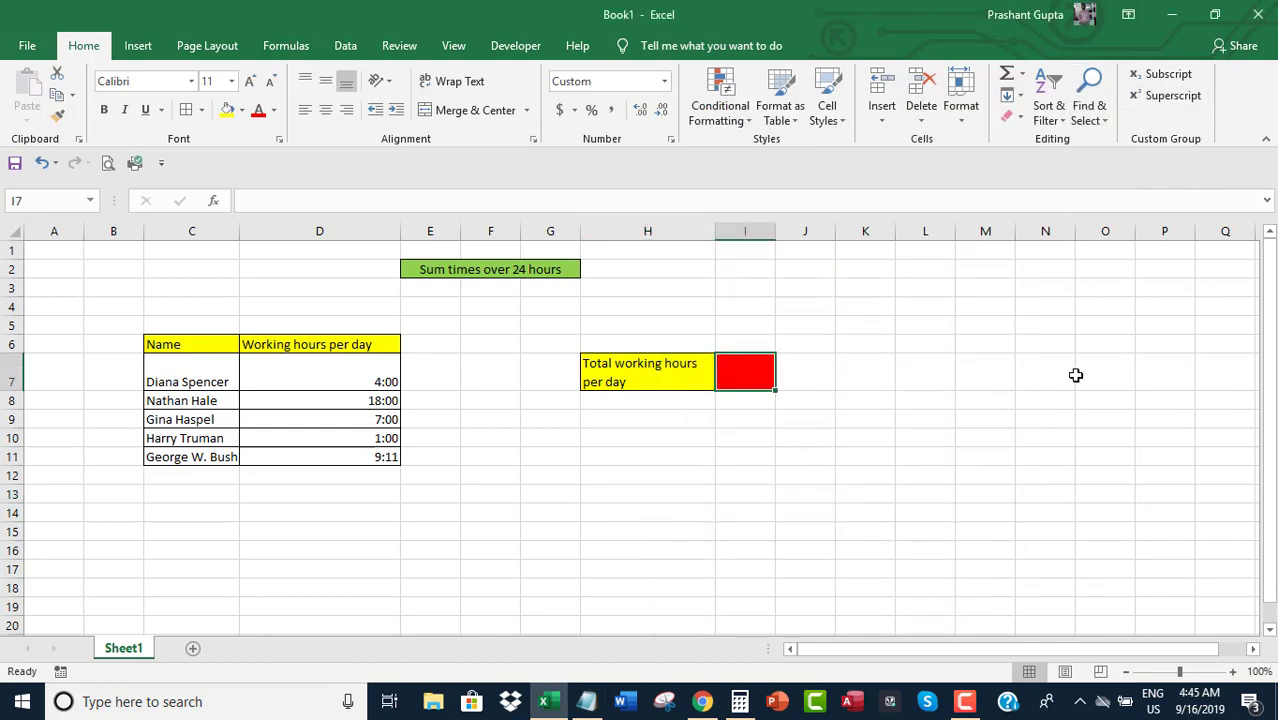
{"action": "type", "text": "=SUM("}
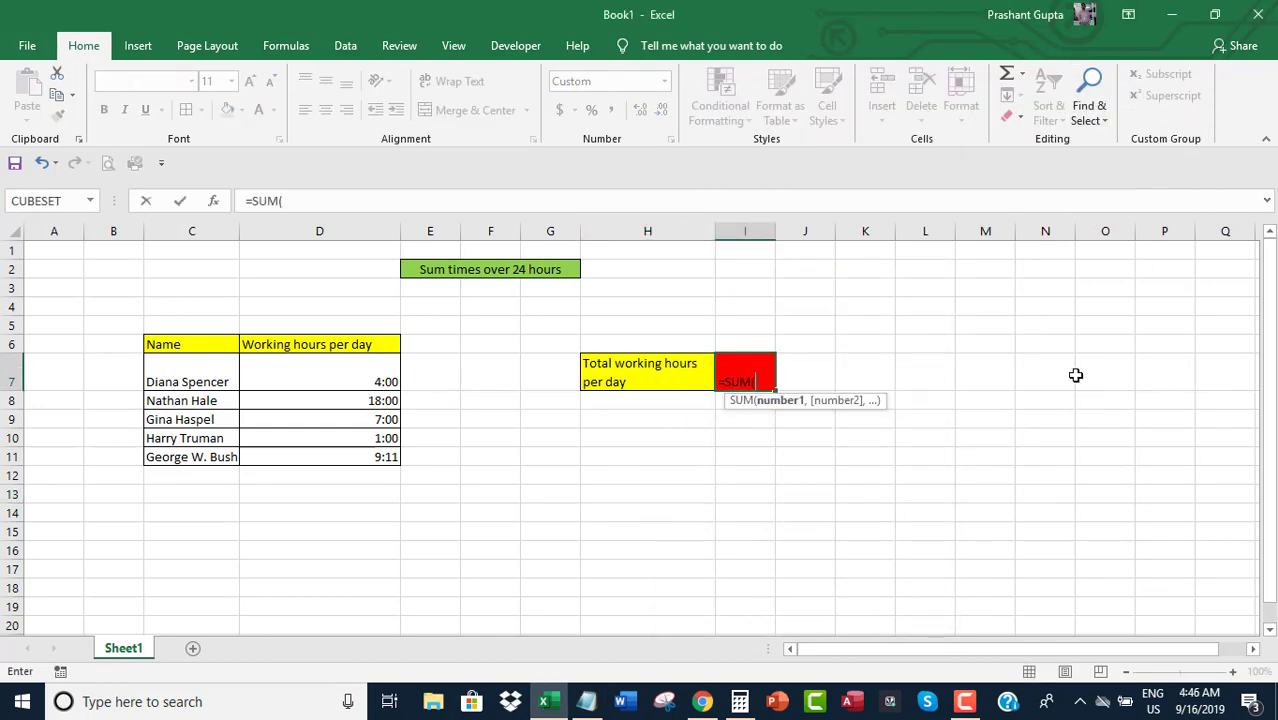
{"action": "type", "text": "D7:"}
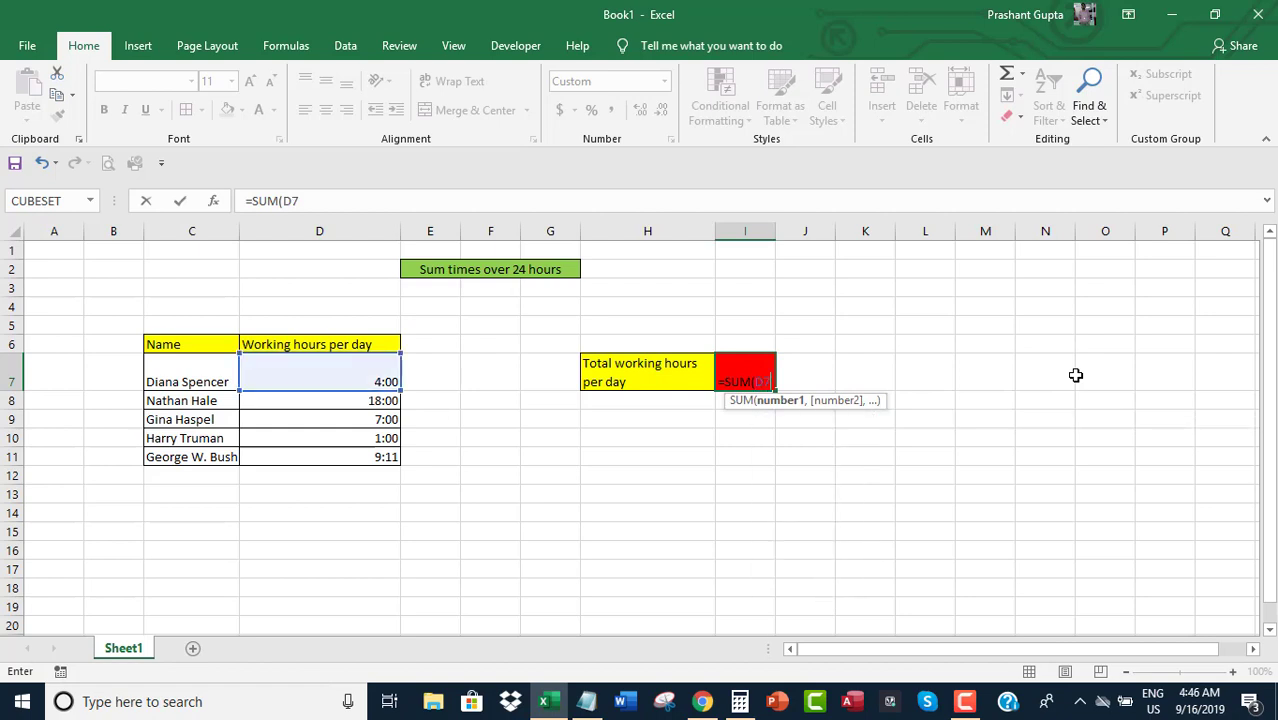
{"action": "type", "text": "D"}
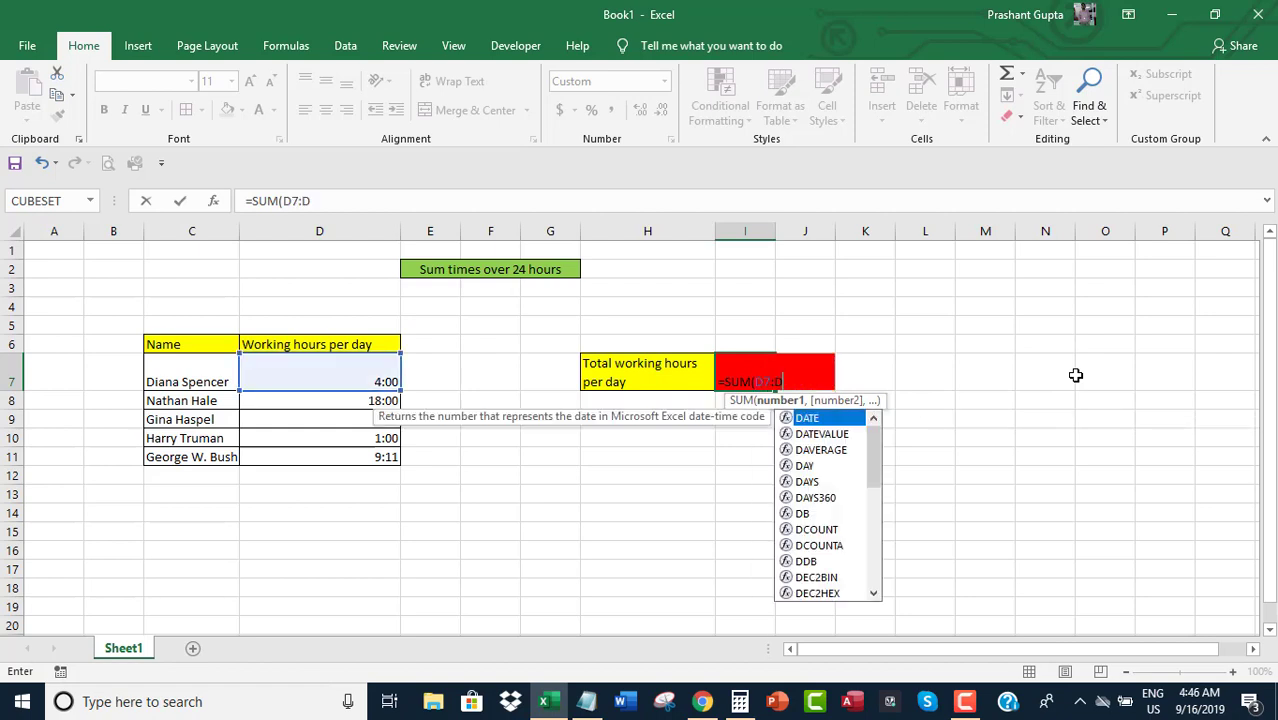
{"action": "type", "text": "11)"}
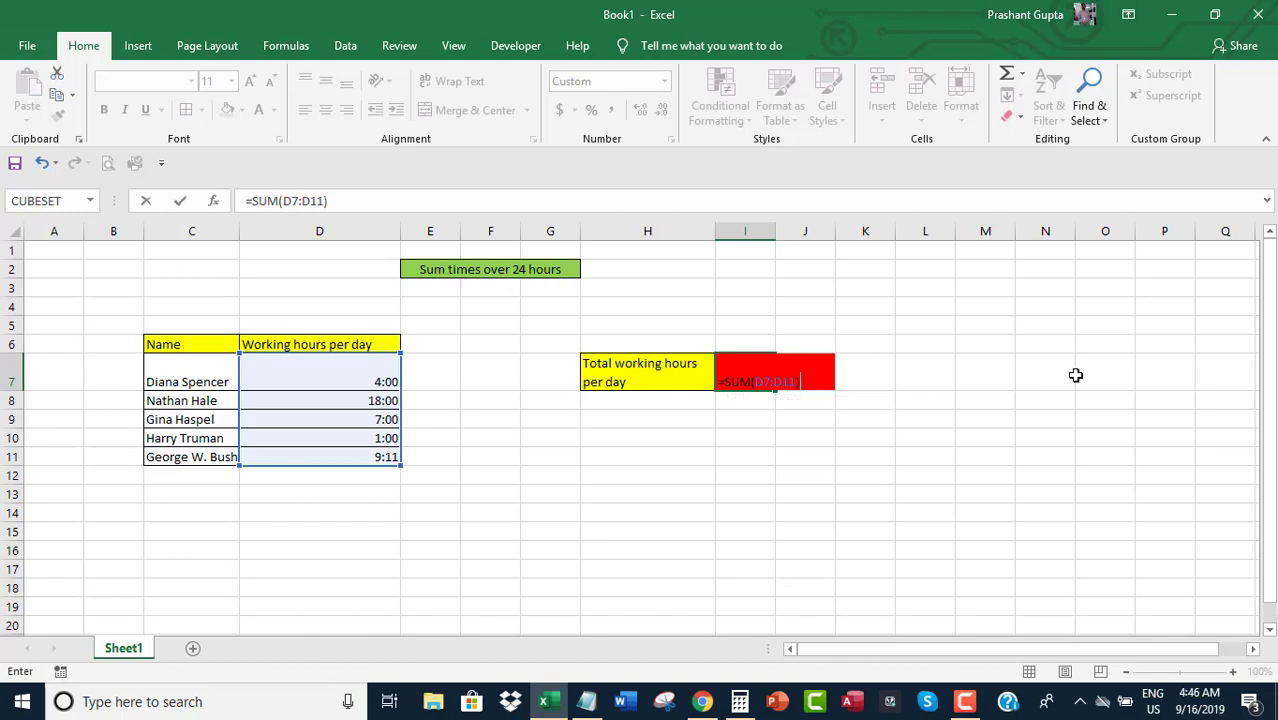
{"action": "key", "text": "Return"}
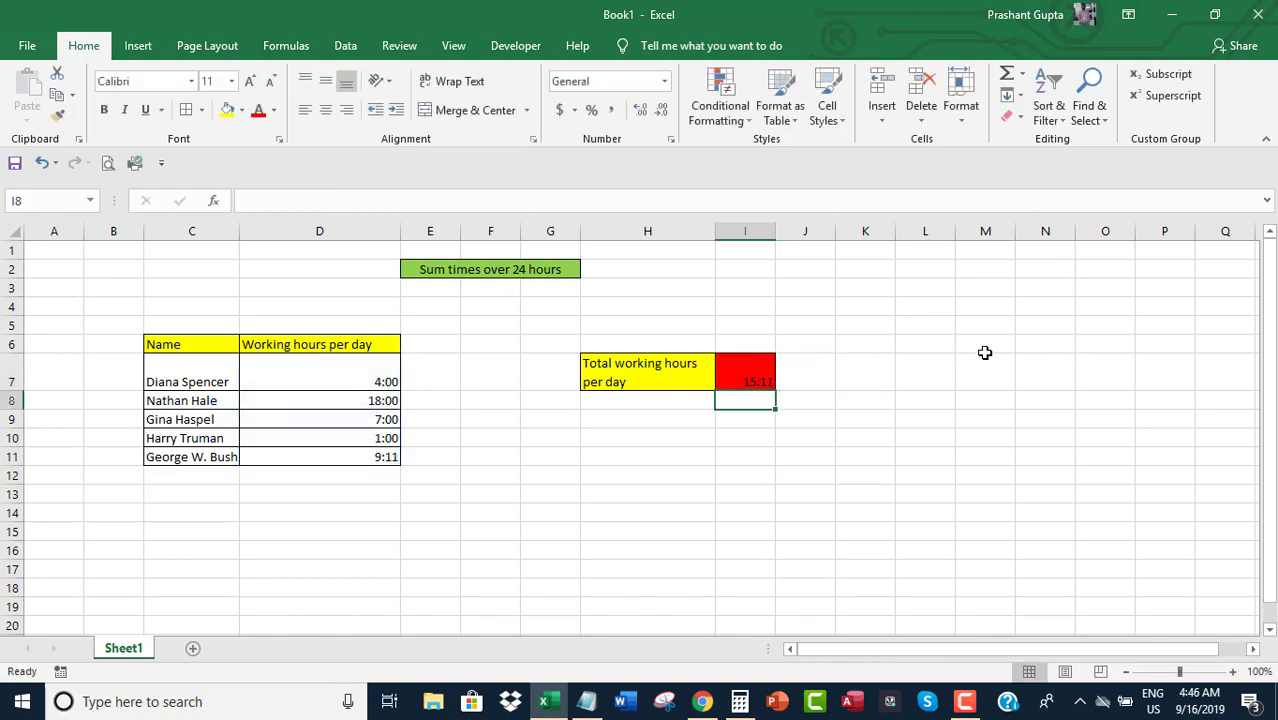
{"action": "left_click", "coordinate": [598, 698]}
- Add 'See, we are getting wrong value.' and 'As the total sum value is more than 24 hours.' to the note
{"action": "type", "text": "ee,"}
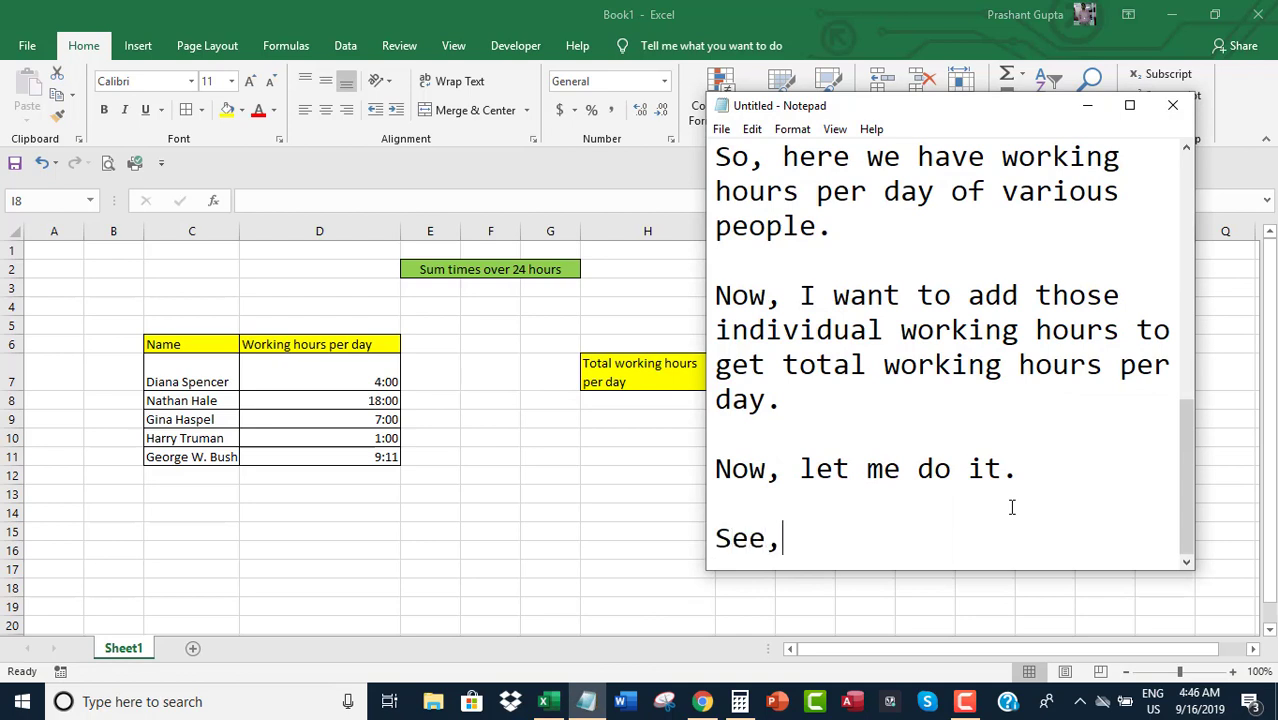
{"action": "type", "text": " we are getti"}
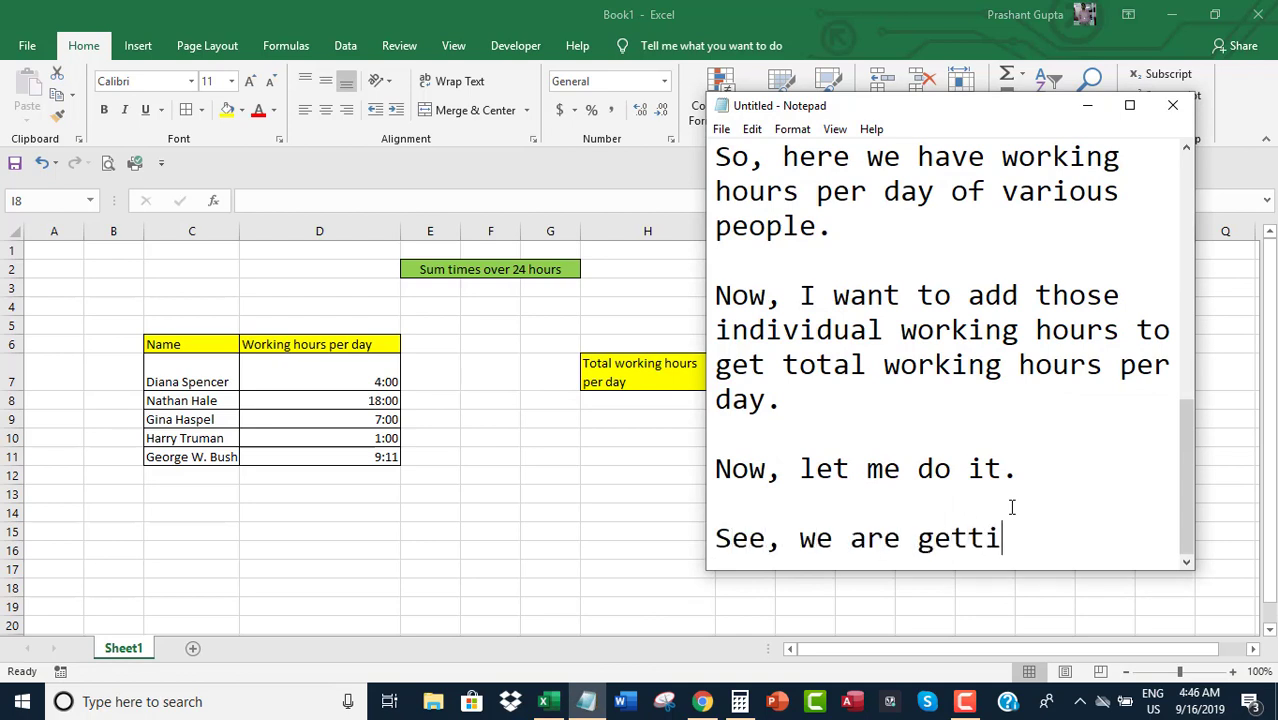
{"action": "type", "text": "ng wrong value."}
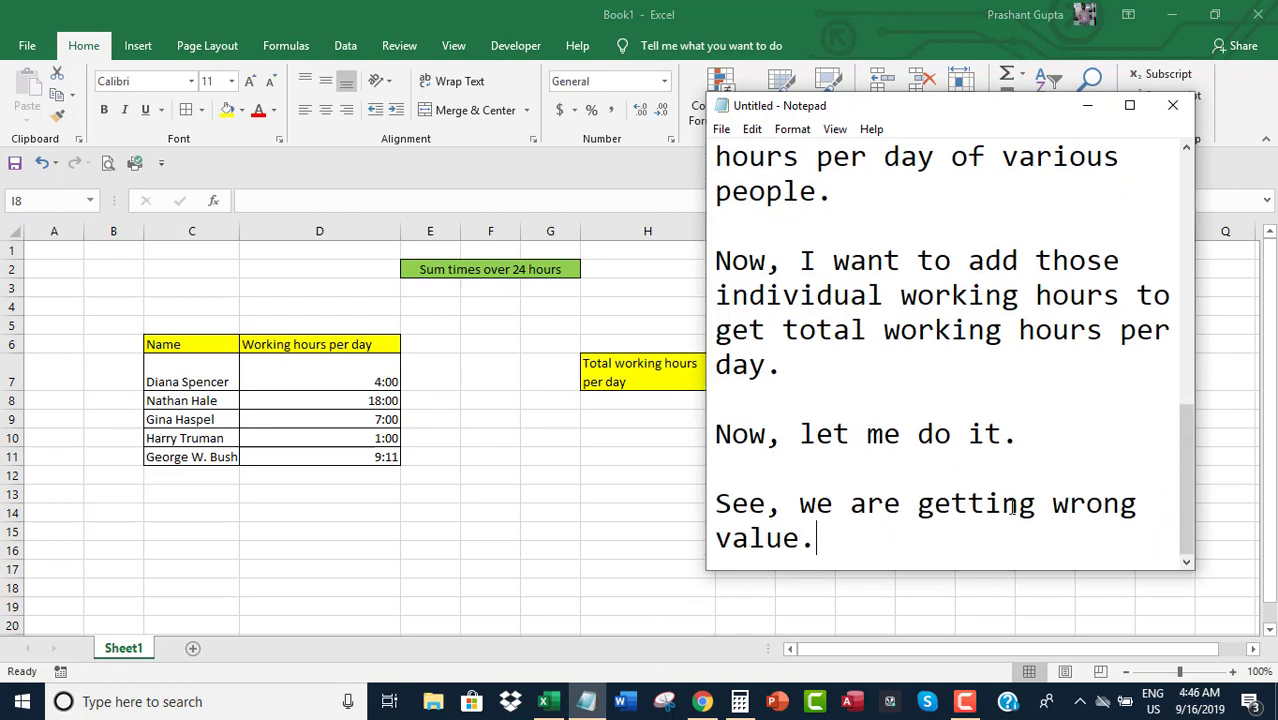
{"action": "key", "text": "Return"}
{"action": "key", "text": "Return"}
{"action": "type", "text": "s "}
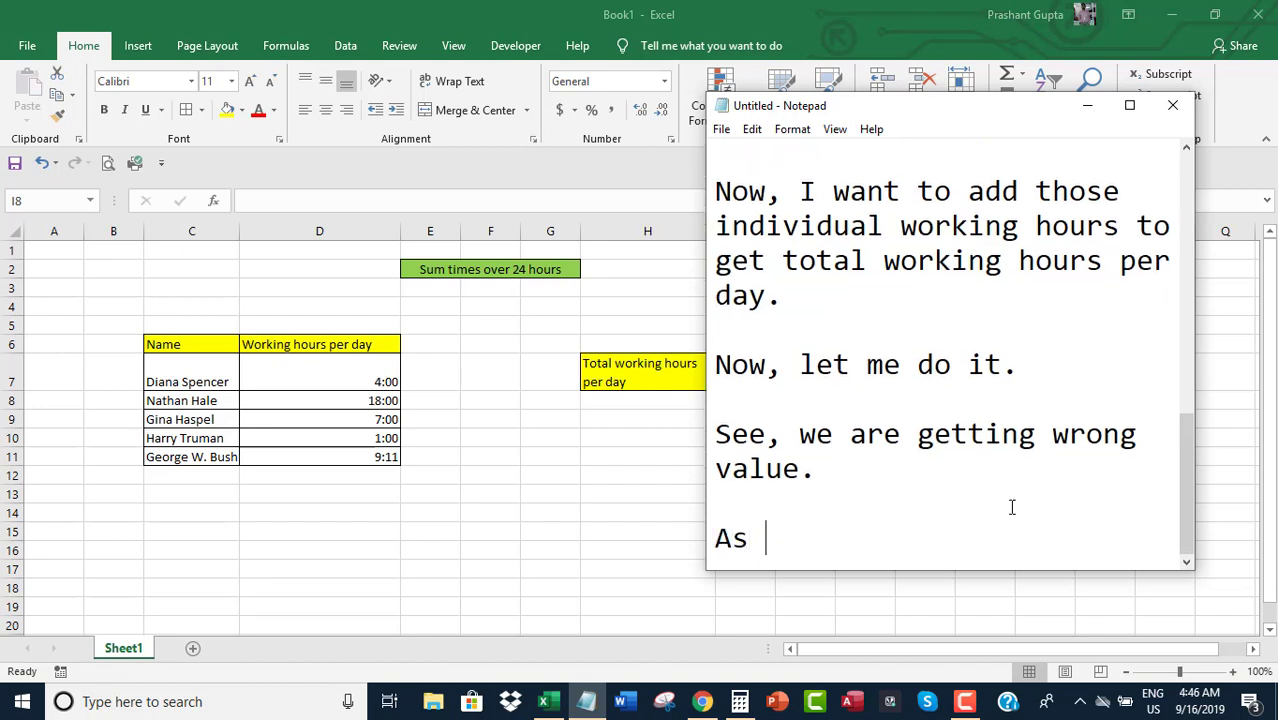
{"action": "type", "text": "the total su"}
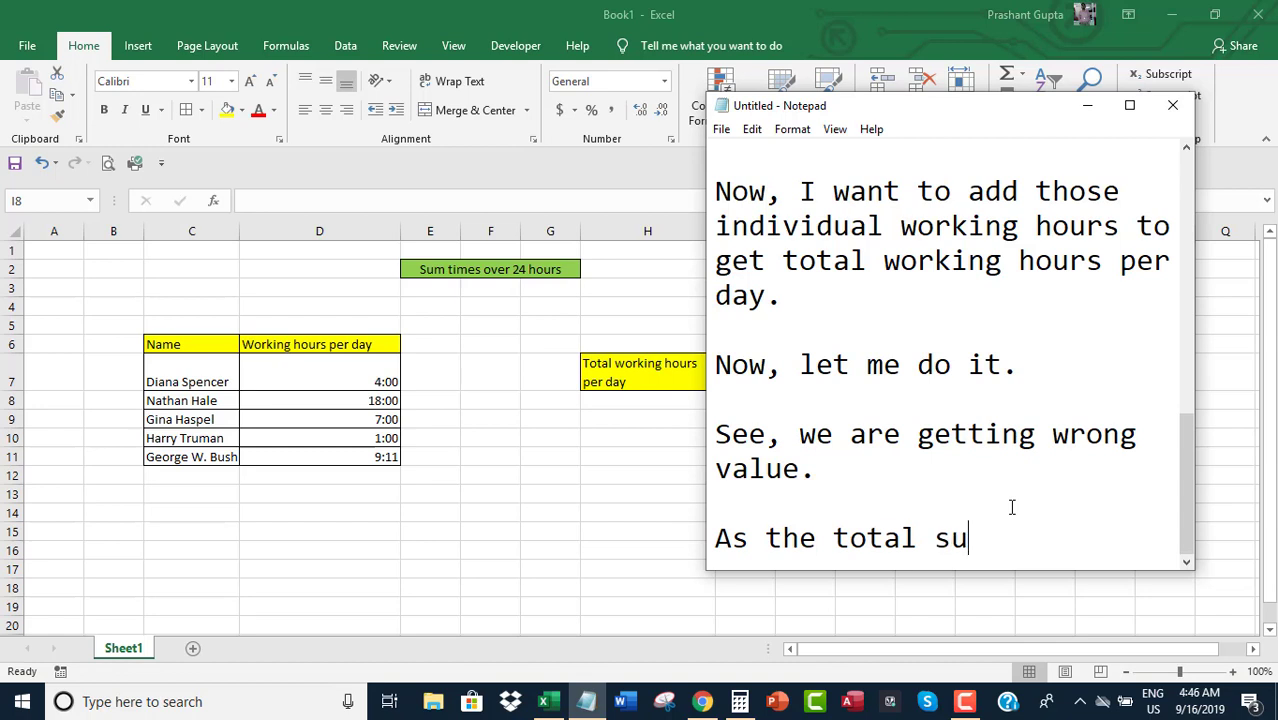
{"action": "type", "text": "m value is more t"}
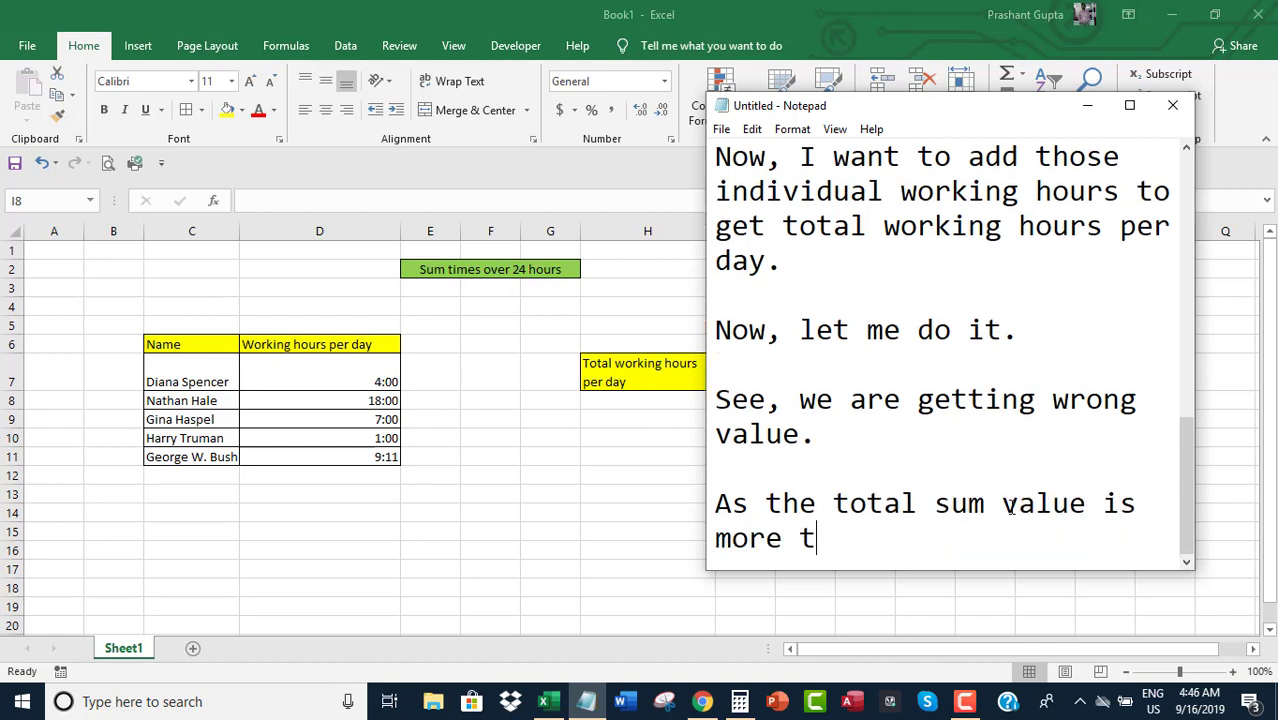
{"action": "type", "text": "han 24 hour"}
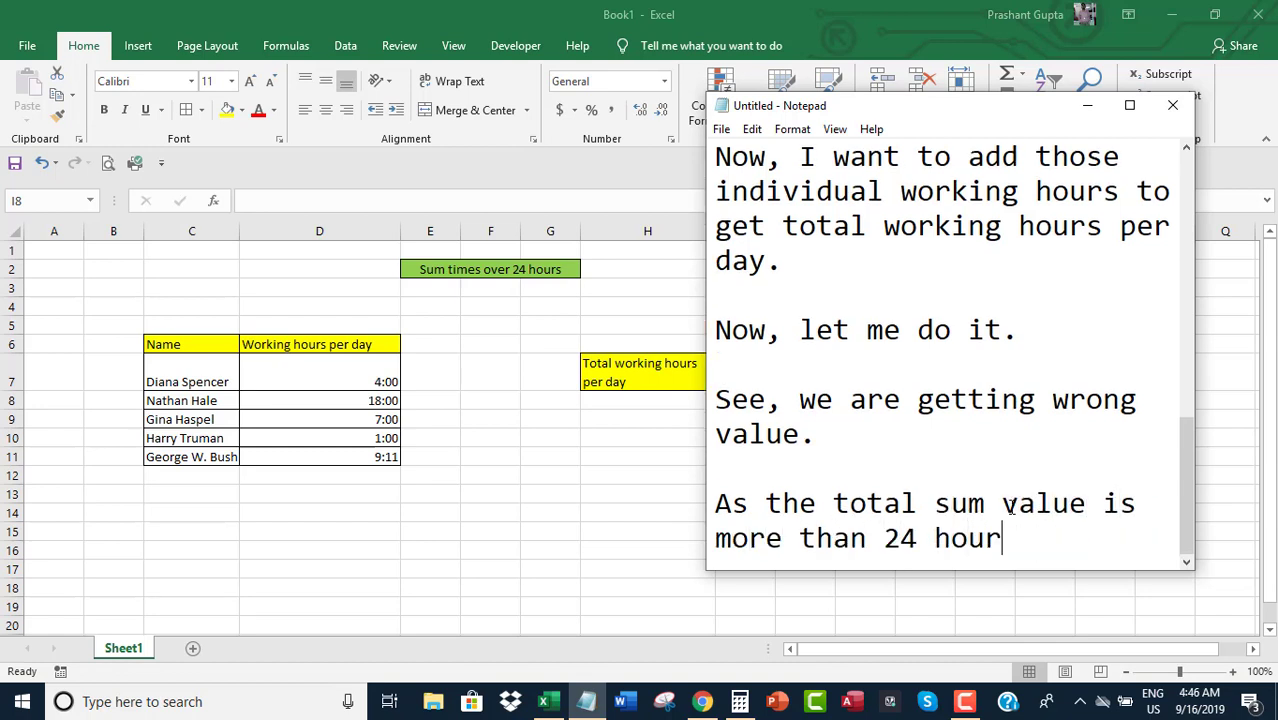
{"action": "type", "text": "s."}
{"action": "key", "text": "Return"}
{"action": "key", "text": "Return"}
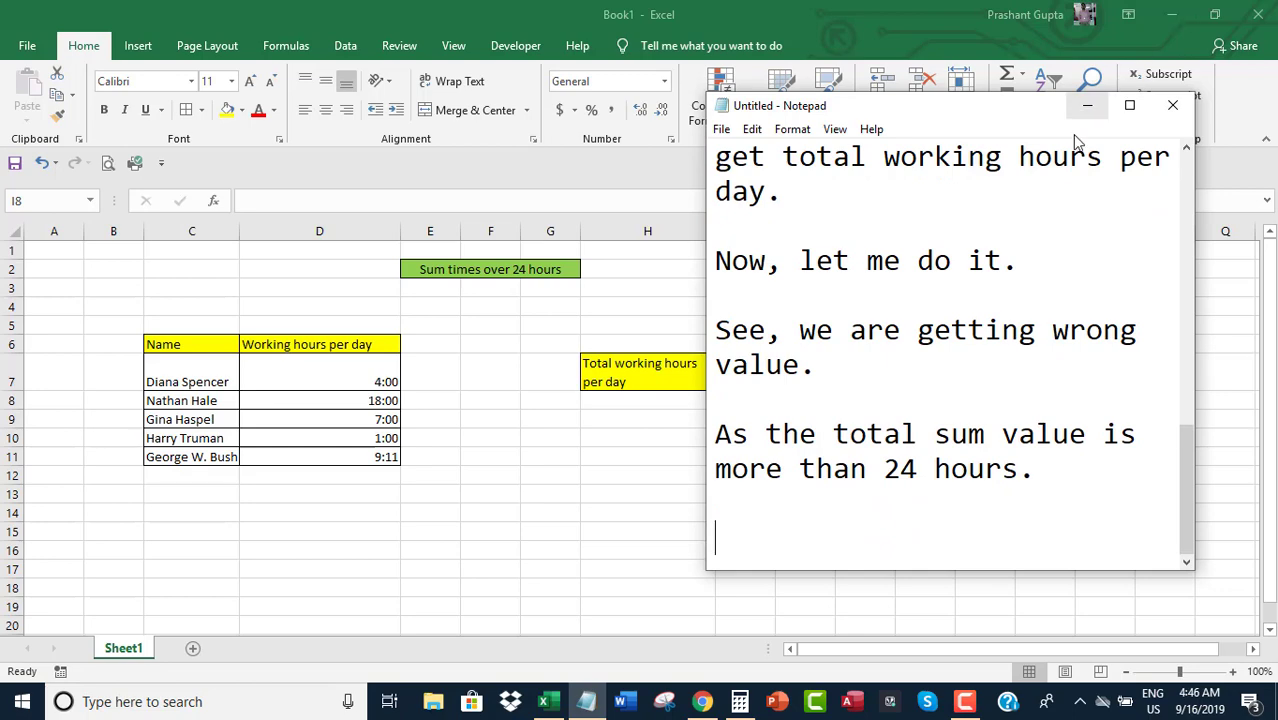
{"action": "left_click", "coordinate": [1087, 105]}
- Clear Calculator and start the running sum with 4 + 18
{"action": "left_click", "coordinate": [737, 704]}
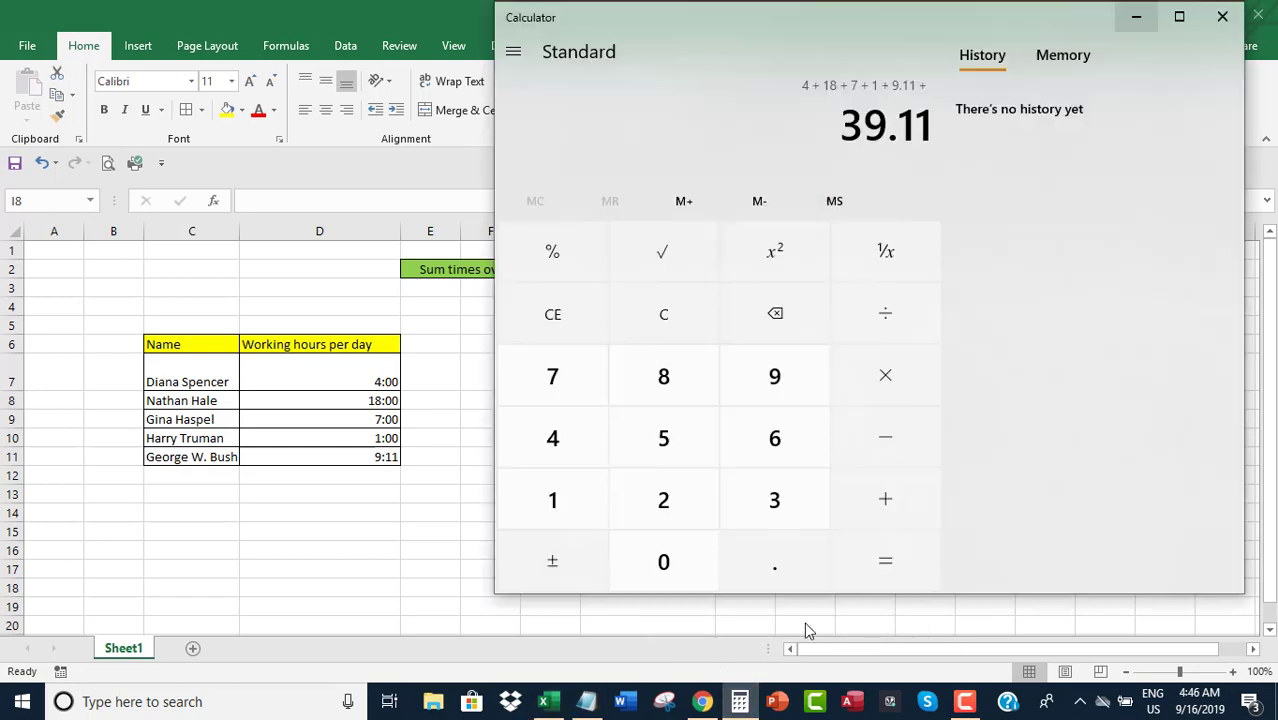
{"action": "left_click", "coordinate": [670, 310]}
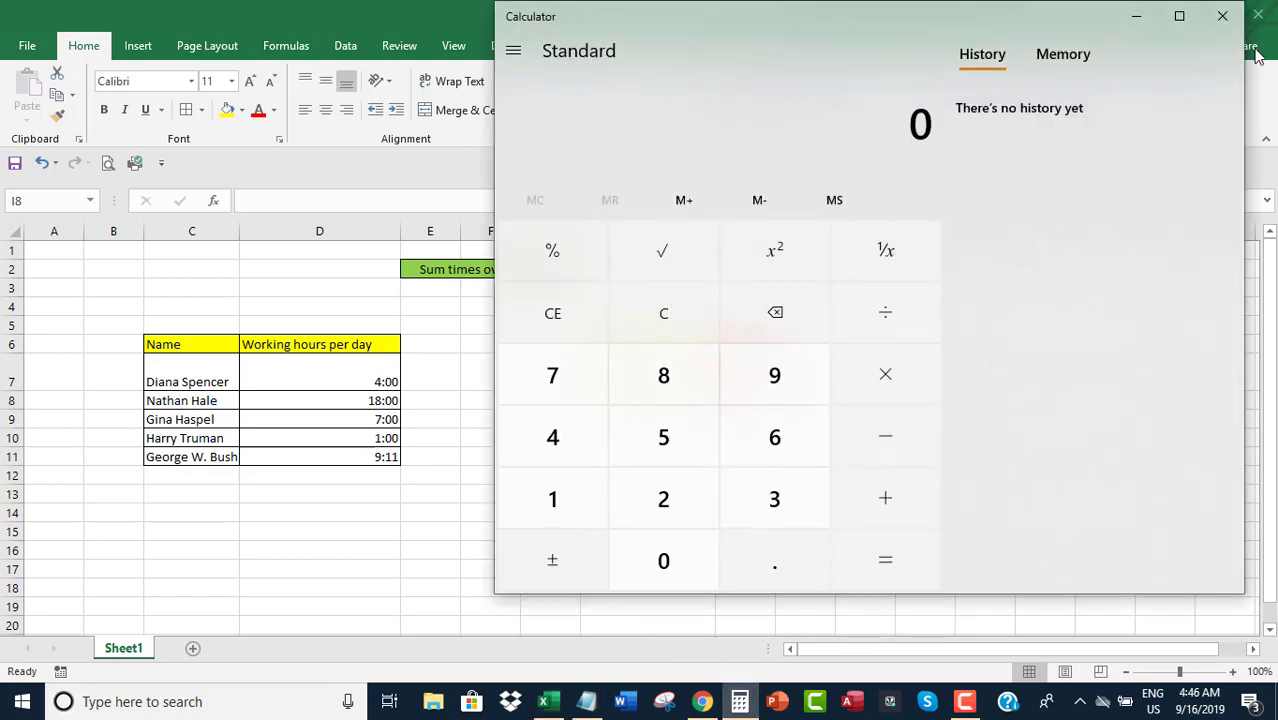
{"action": "left_click", "coordinate": [560, 435]}
{"action": "left_click", "coordinate": [878, 496]}
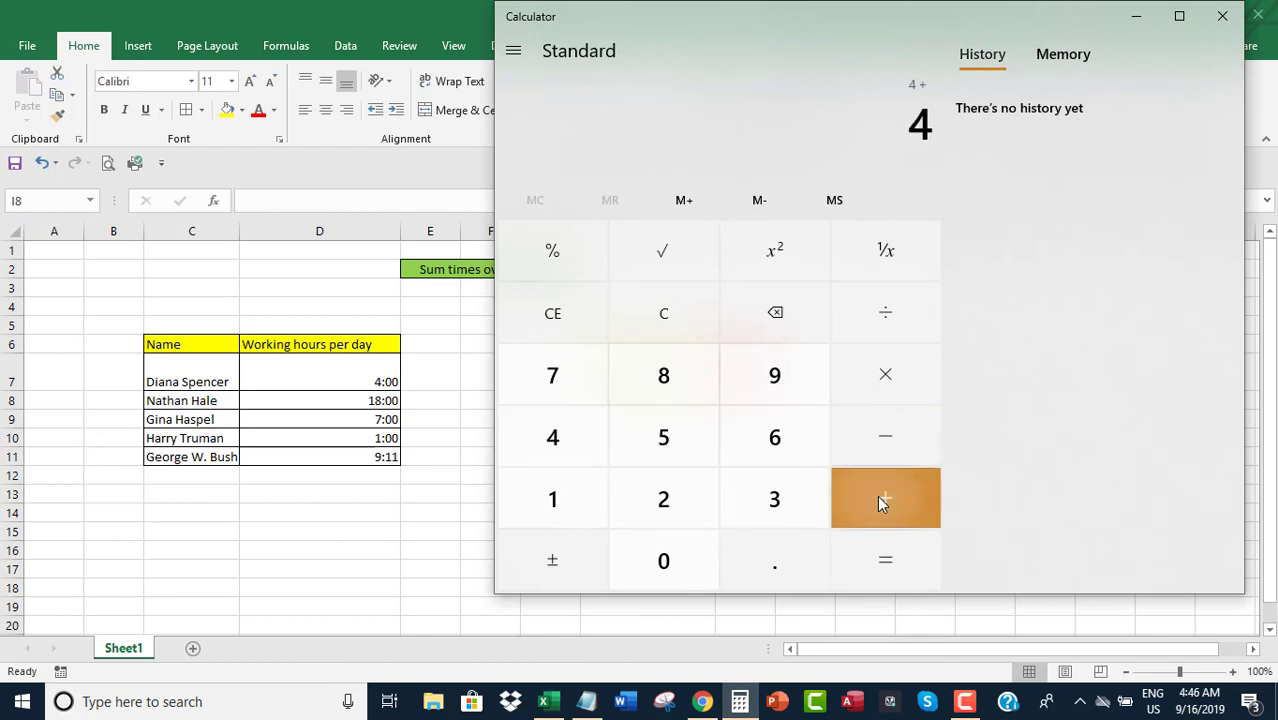
{"action": "left_click", "coordinate": [605, 500]}
{"action": "left_click", "coordinate": [670, 395]}
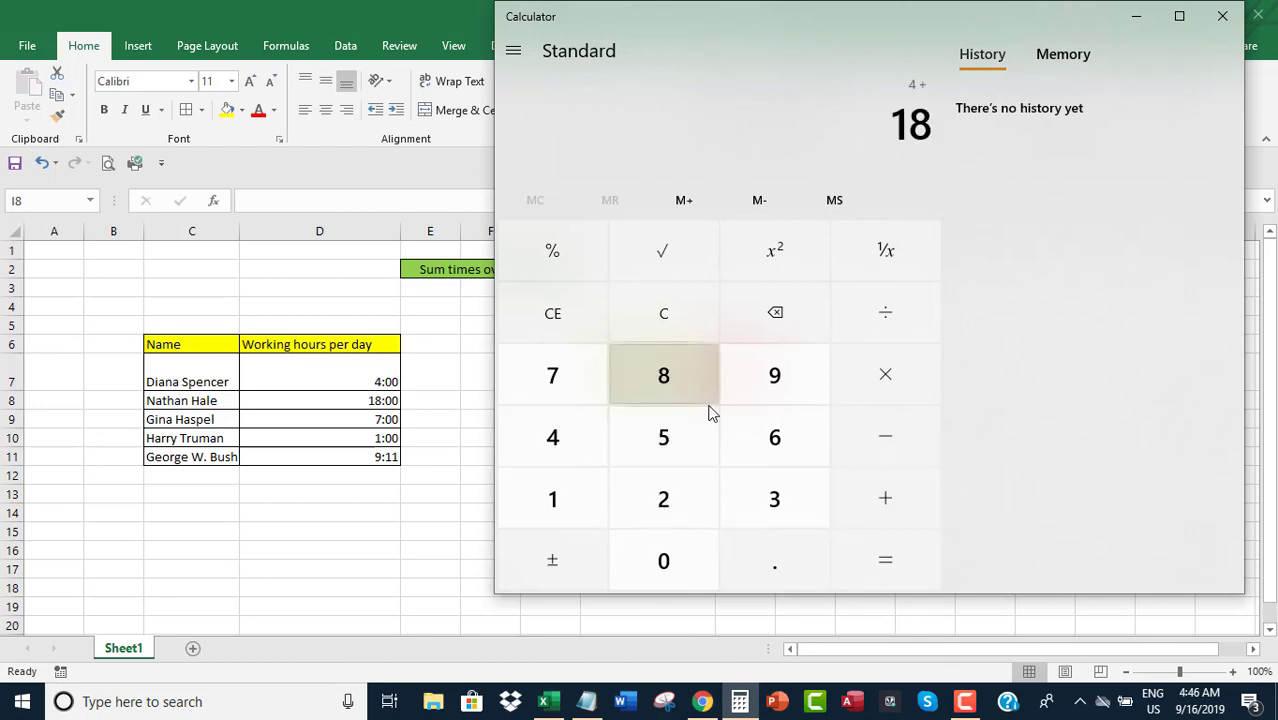
{"action": "left_click", "coordinate": [879, 515]}
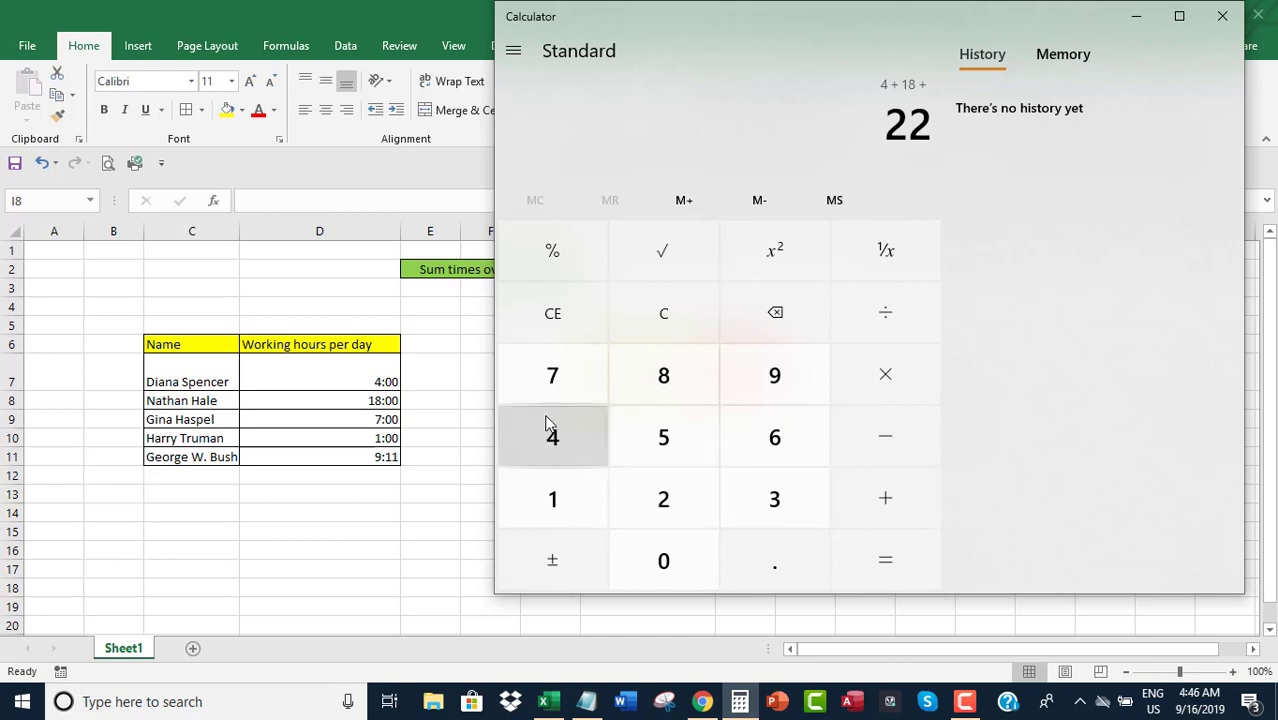
- Add 7, 1 and 9.11 to the sum, reaching 39.11
{"action": "left_click", "coordinate": [552, 372]}
{"action": "left_click", "coordinate": [896, 508]}
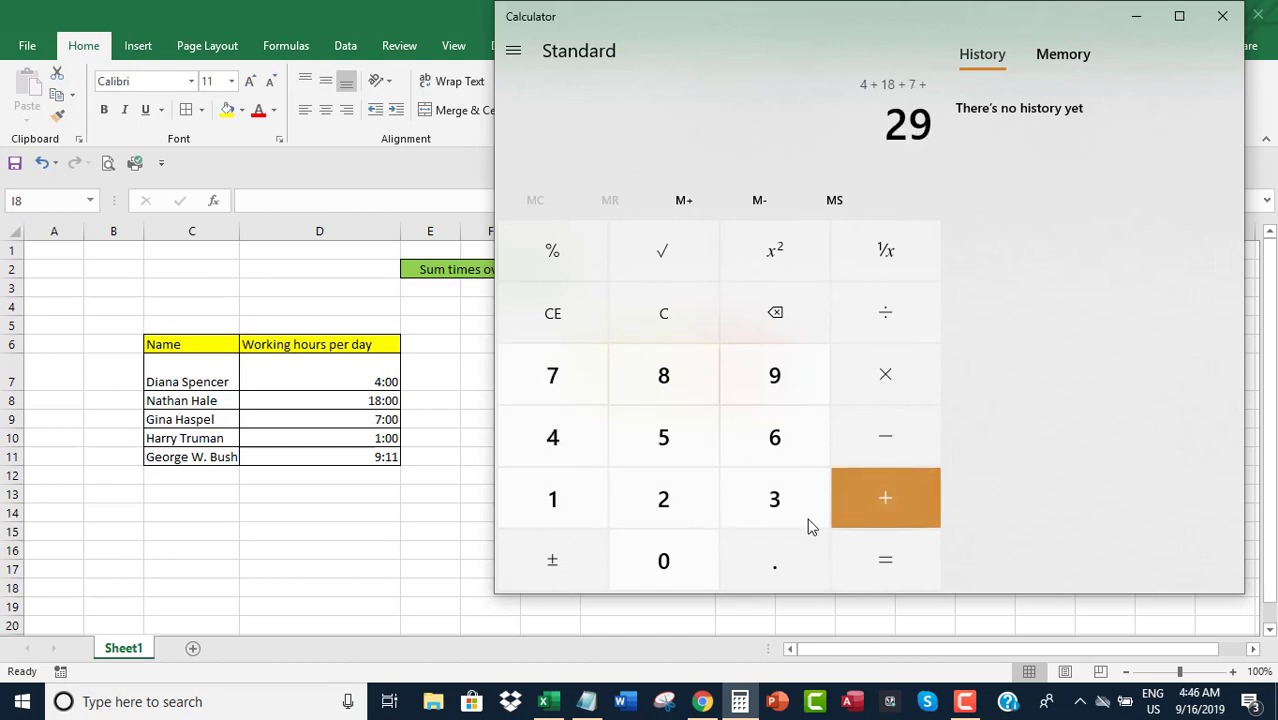
{"action": "left_click", "coordinate": [569, 498]}
{"action": "left_click", "coordinate": [885, 485]}
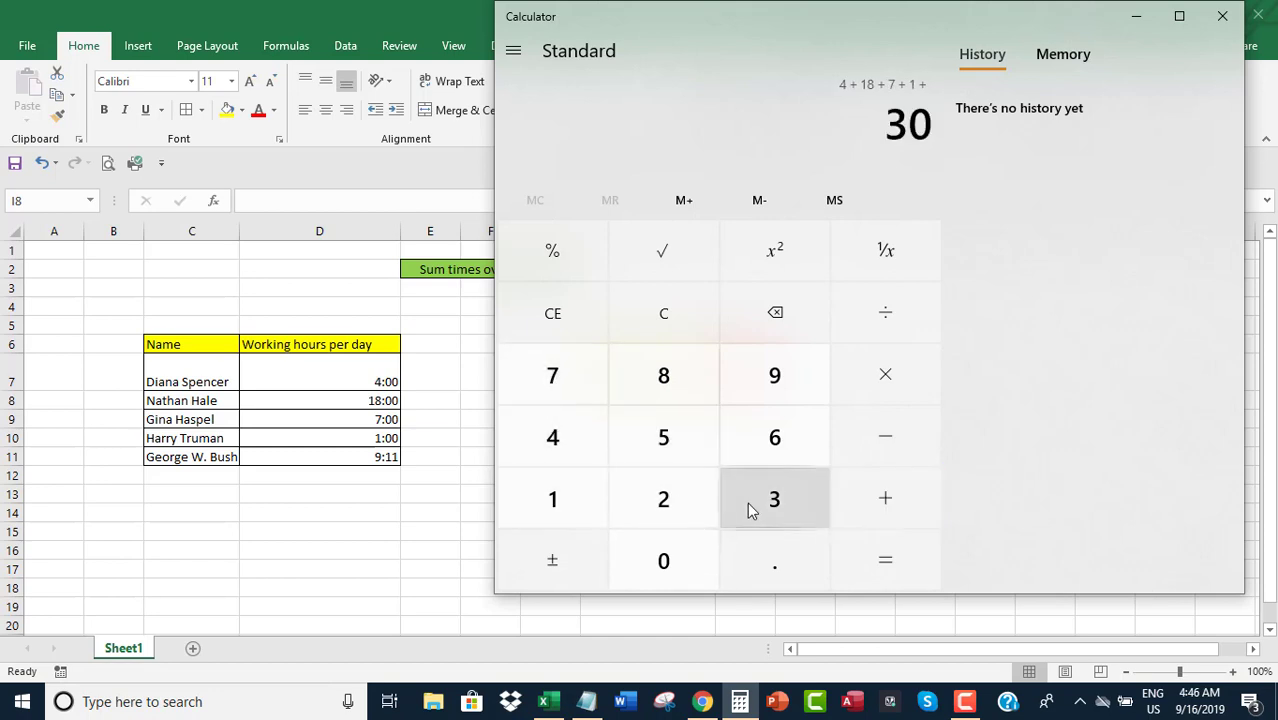
{"action": "left_click", "coordinate": [771, 390]}
{"action": "left_click", "coordinate": [774, 574]}
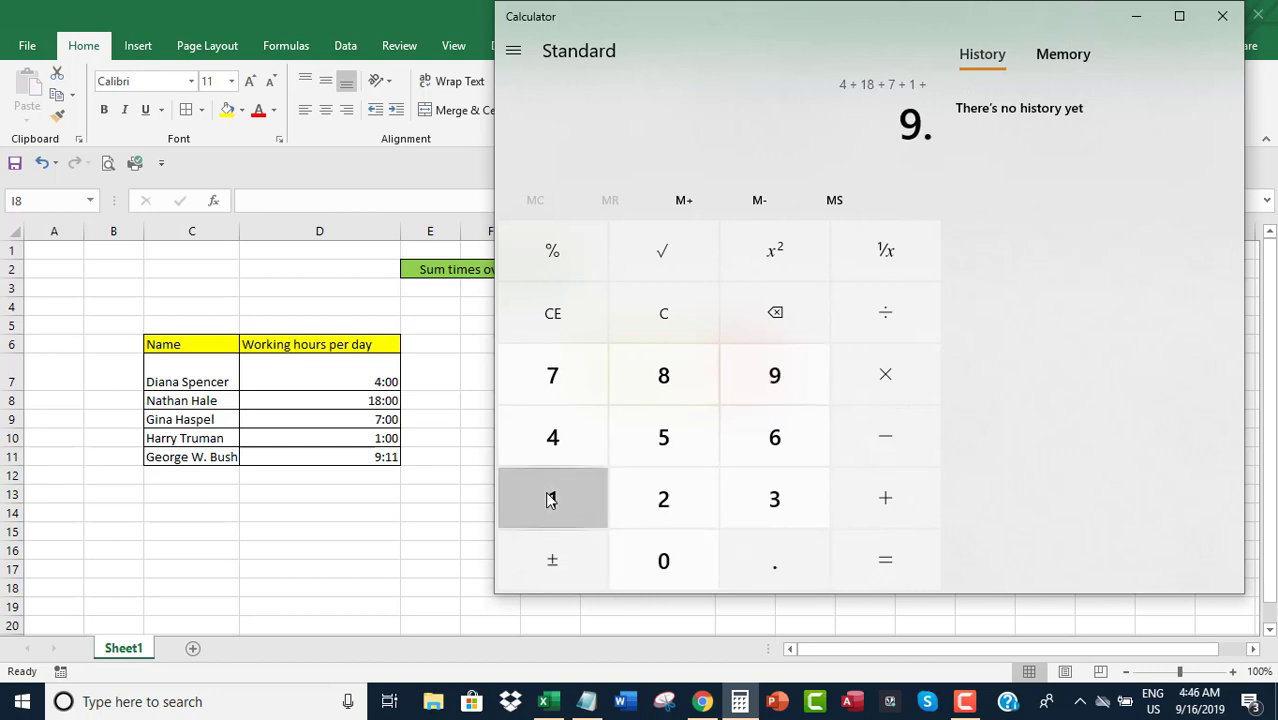
{"action": "double_click", "coordinate": [551, 491]}
{"action": "left_click", "coordinate": [884, 512]}
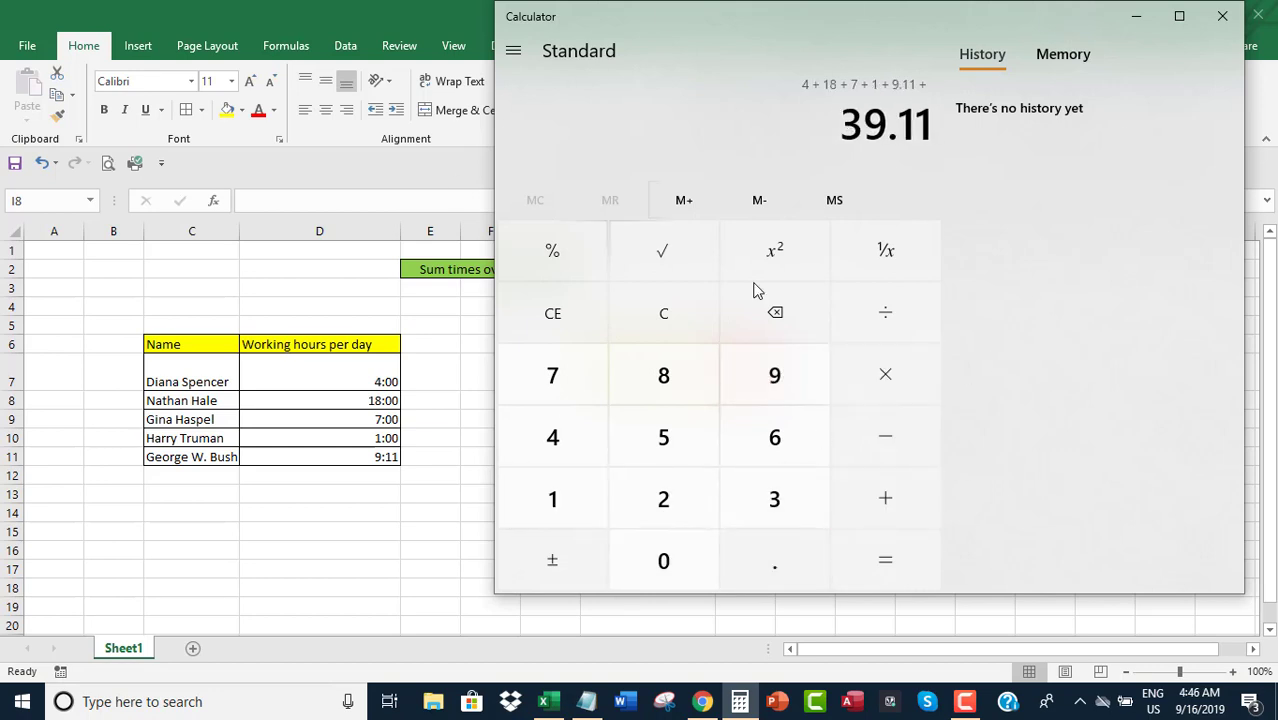
- Add 'So, let me show how to add times in such scenario.' to the note, then return to Excel
{"action": "left_click", "coordinate": [1133, 20]}
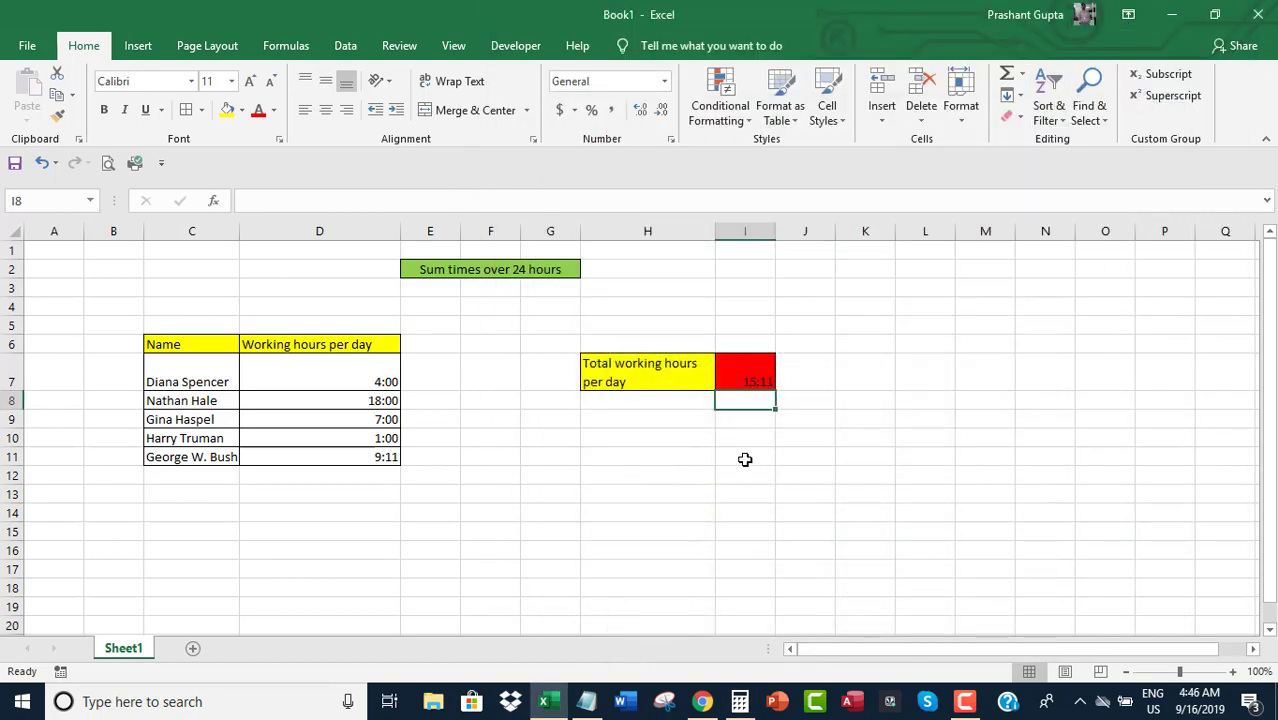
{"action": "left_click", "coordinate": [765, 380]}
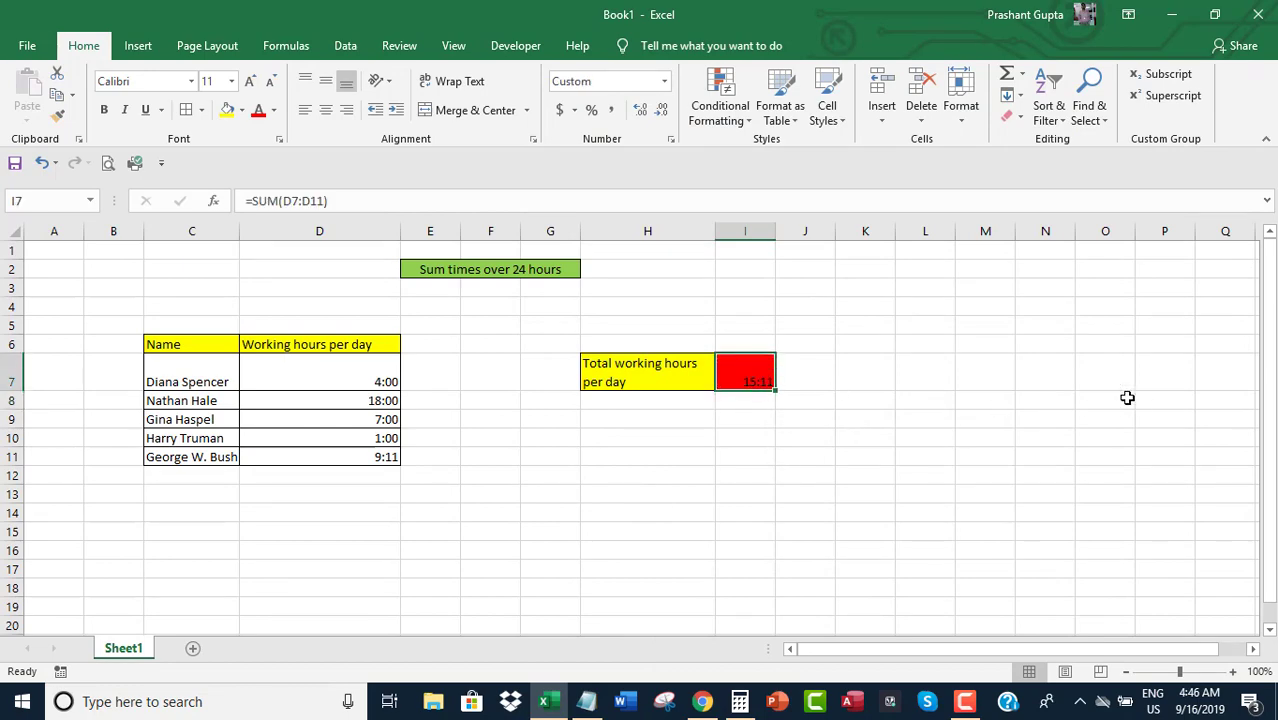
{"action": "left_click", "coordinate": [586, 701]}
{"action": "type", "text": "S"}
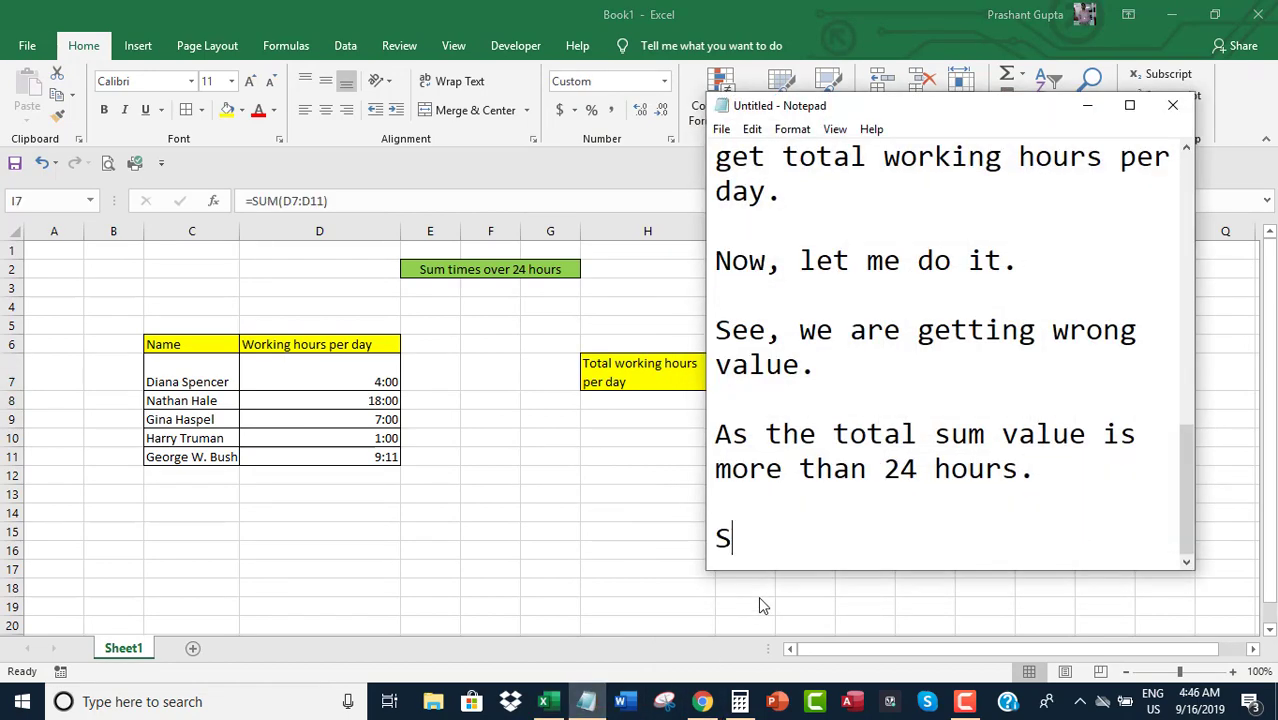
{"action": "type", "text": "o, let me sho"}
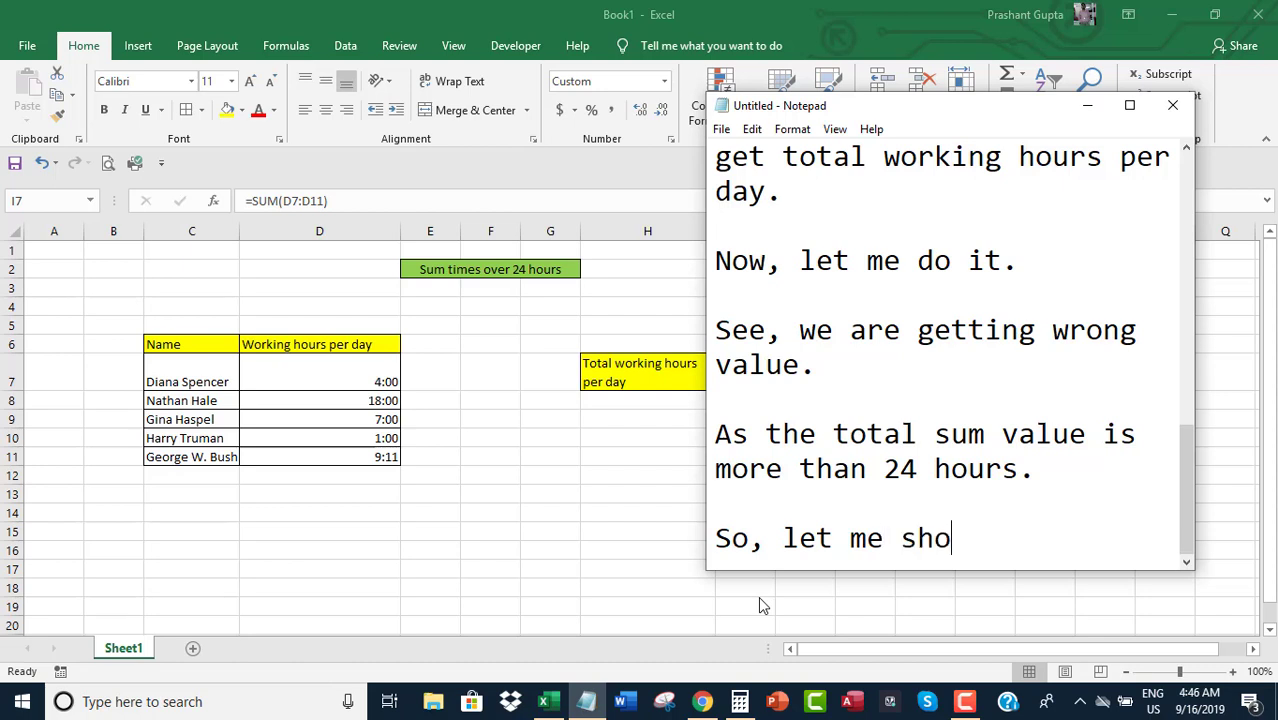
{"action": "type", "text": "w how"}
{"action": "type", "text": " to add "}
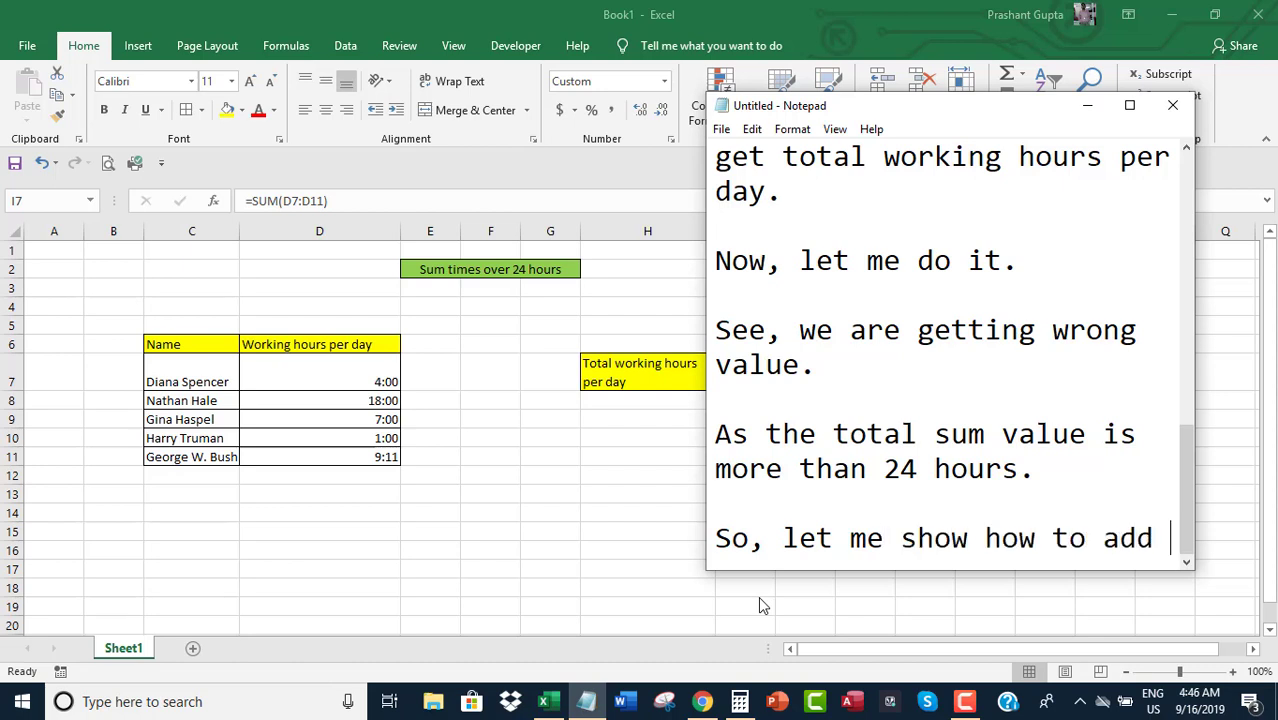
{"action": "type", "text": "time"}
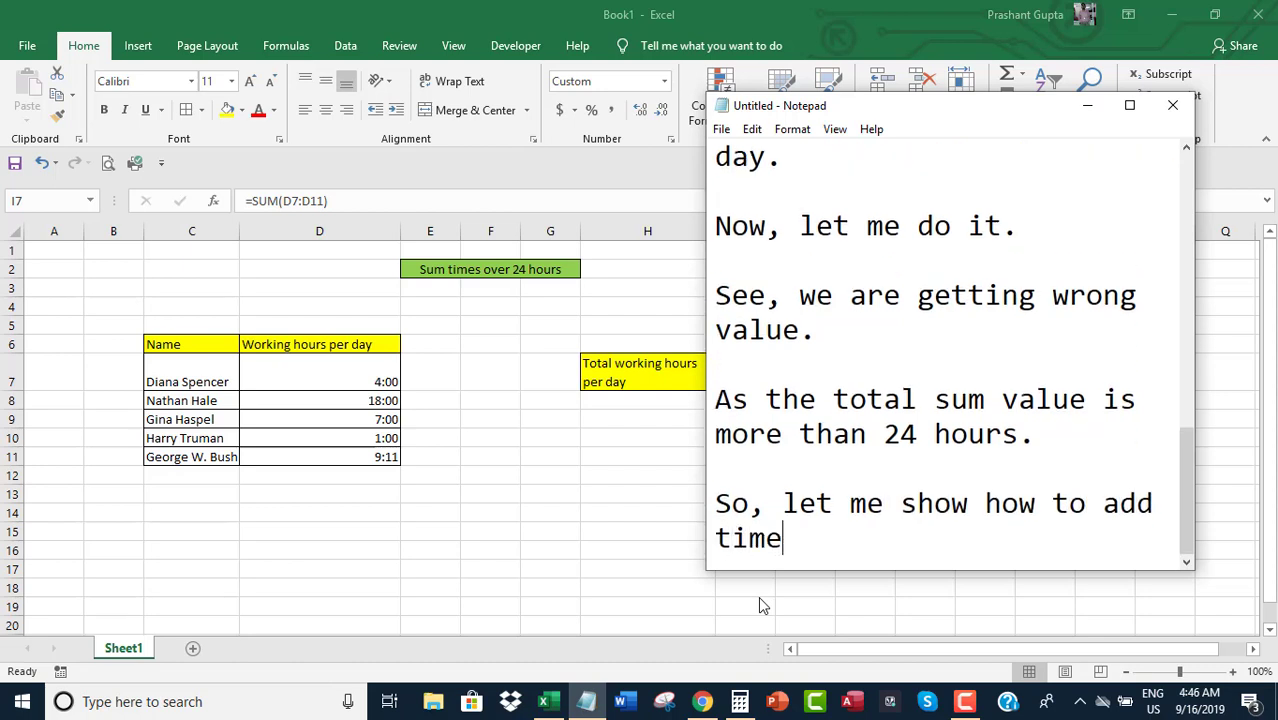
{"action": "type", "text": "s in such scen"}
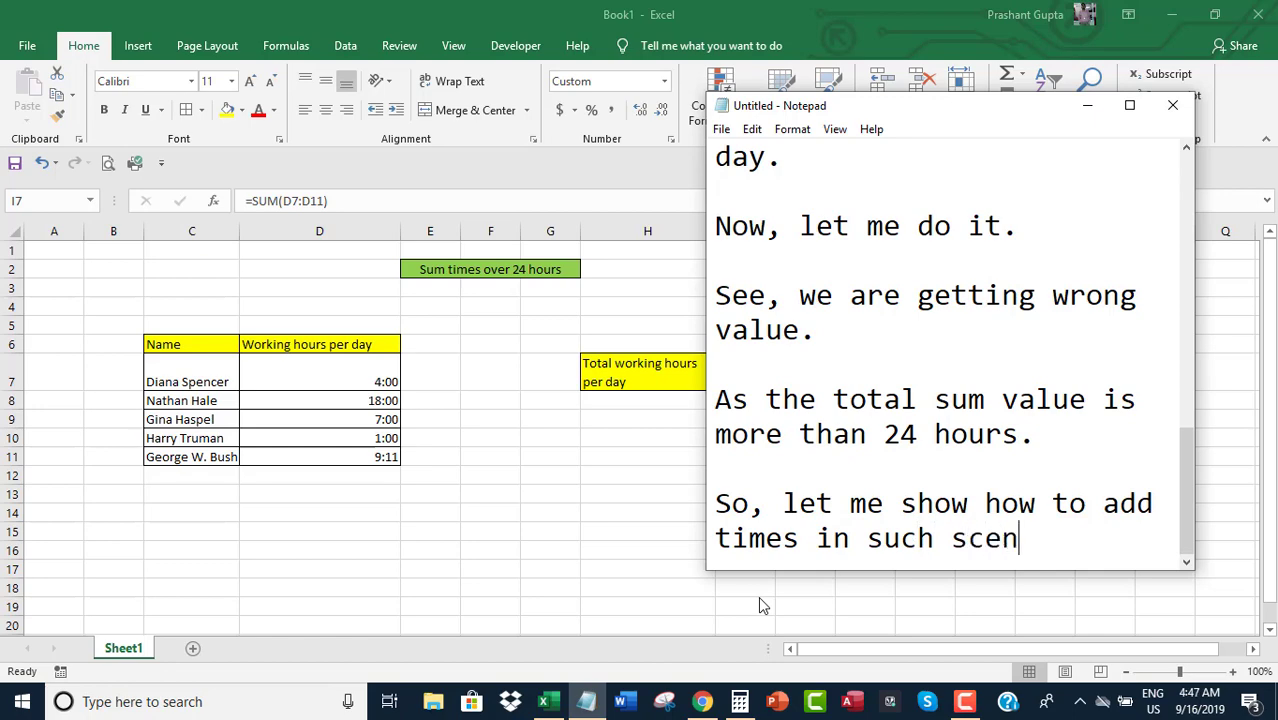
{"action": "type", "text": "ario."}
{"action": "key", "text": "Return"}
{"action": "key", "text": "Return"}
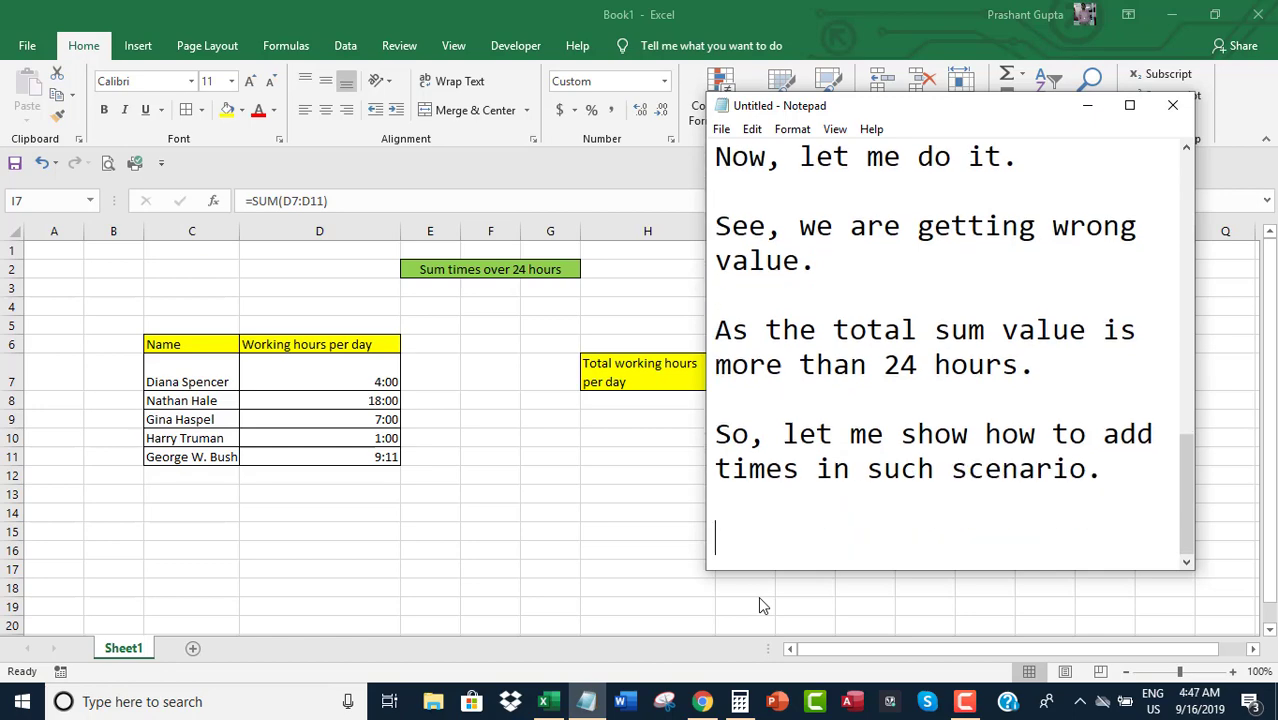
{"action": "left_click", "coordinate": [1087, 105]}
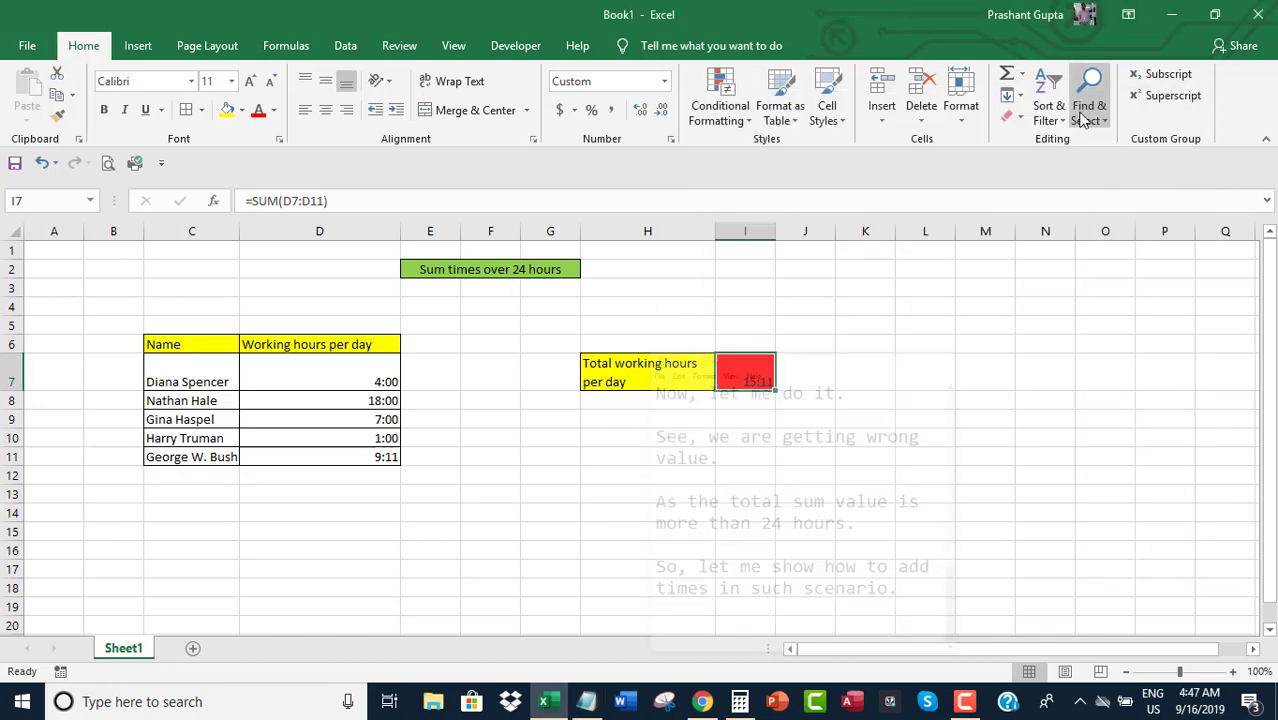
- Change total cell I7's custom format from h:mm to [HH]:mm so it shows 39:11
{"action": "left_click", "coordinate": [818, 436]}
{"action": "left_click", "coordinate": [745, 370]}
{"action": "right_click", "coordinate": [745, 370]}
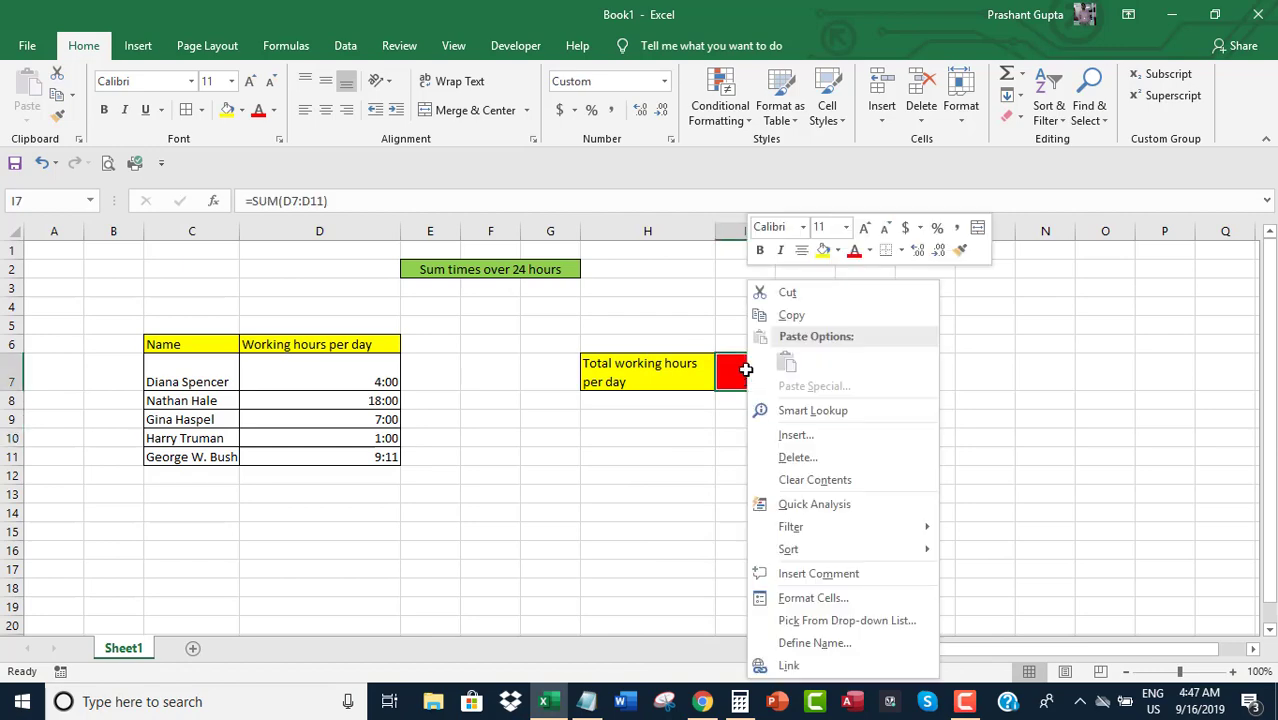
{"action": "left_click", "coordinate": [812, 598]}
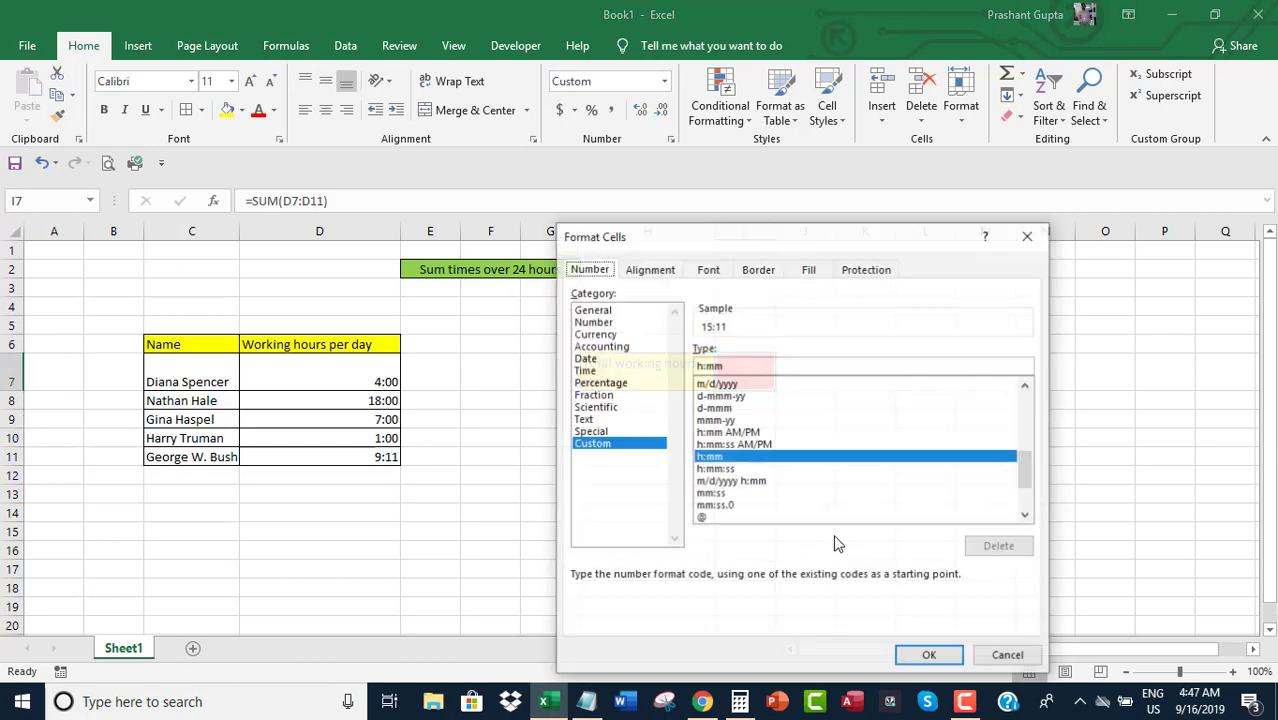
{"action": "left_click_drag", "start_coordinate": [768, 240], "coordinate": [937, 105]}
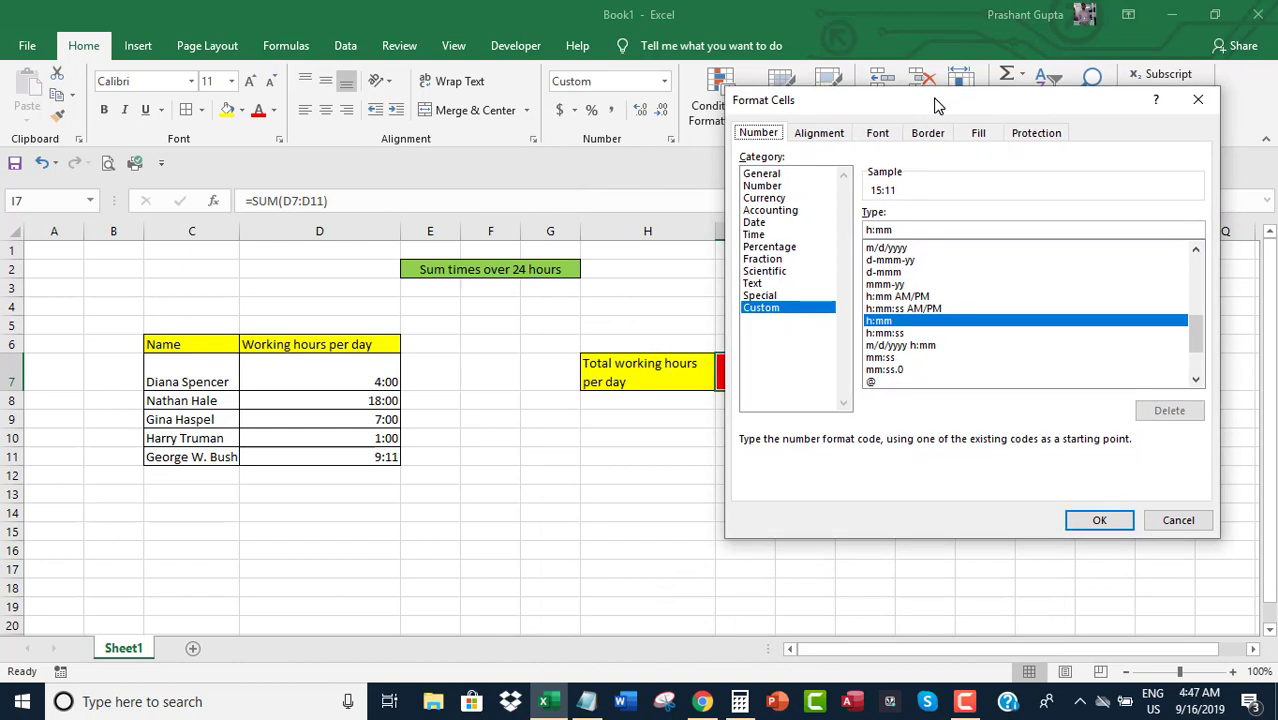
{"action": "left_click", "coordinate": [893, 230]}
{"action": "key", "text": "BackSpace"}
{"action": "key", "text": "BackSpace"}
{"action": "key", "text": "BackSpace"}
{"action": "key", "text": "BackSpace"}
{"action": "type", "text": "[HH"}
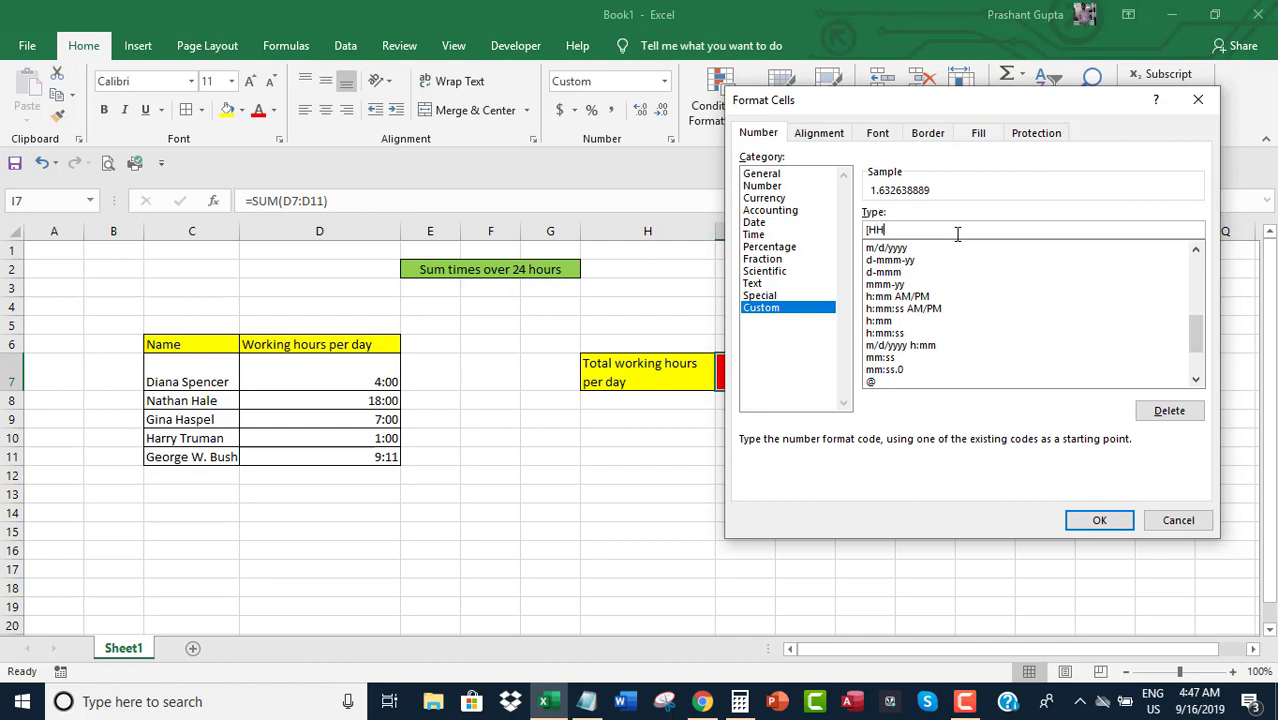
{"action": "type", "text": "]:mm"}
{"action": "left_click", "coordinate": [1099, 521]}
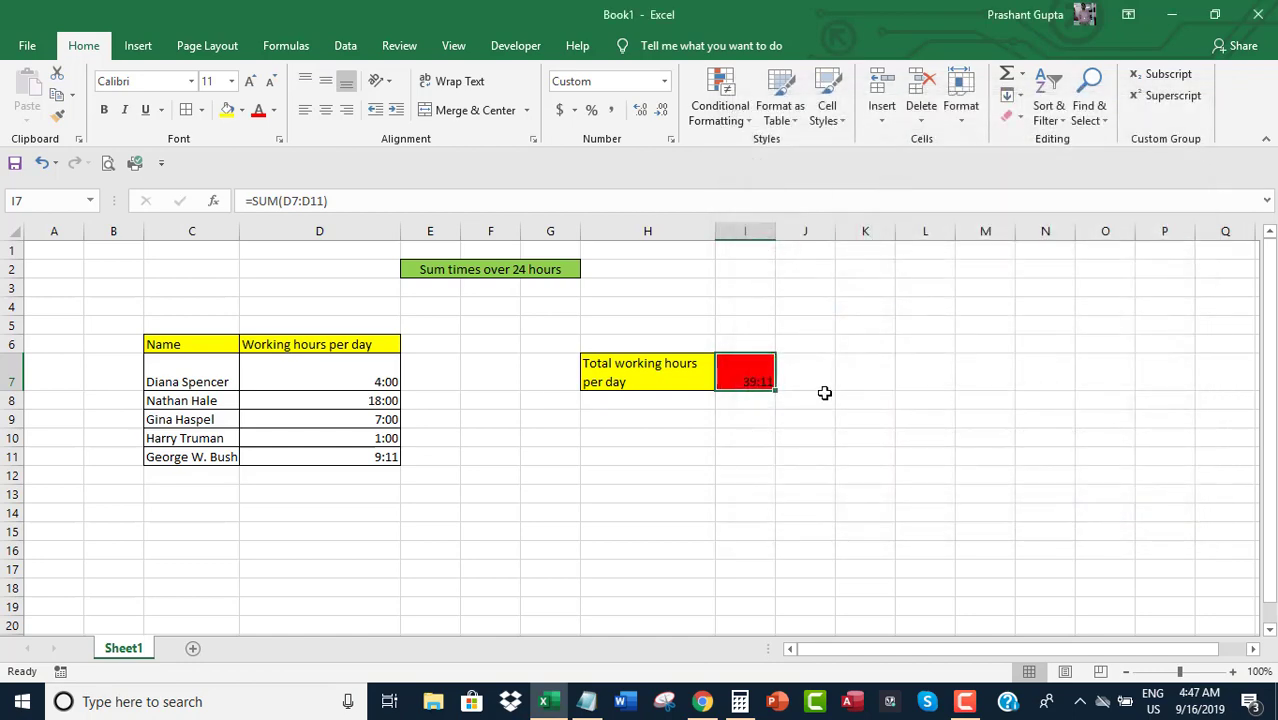
- Type 'We got it.', 'If we want seconds as well.' and 'Then we will do as follows.' on separate lines
{"action": "left_click", "coordinate": [588, 701]}
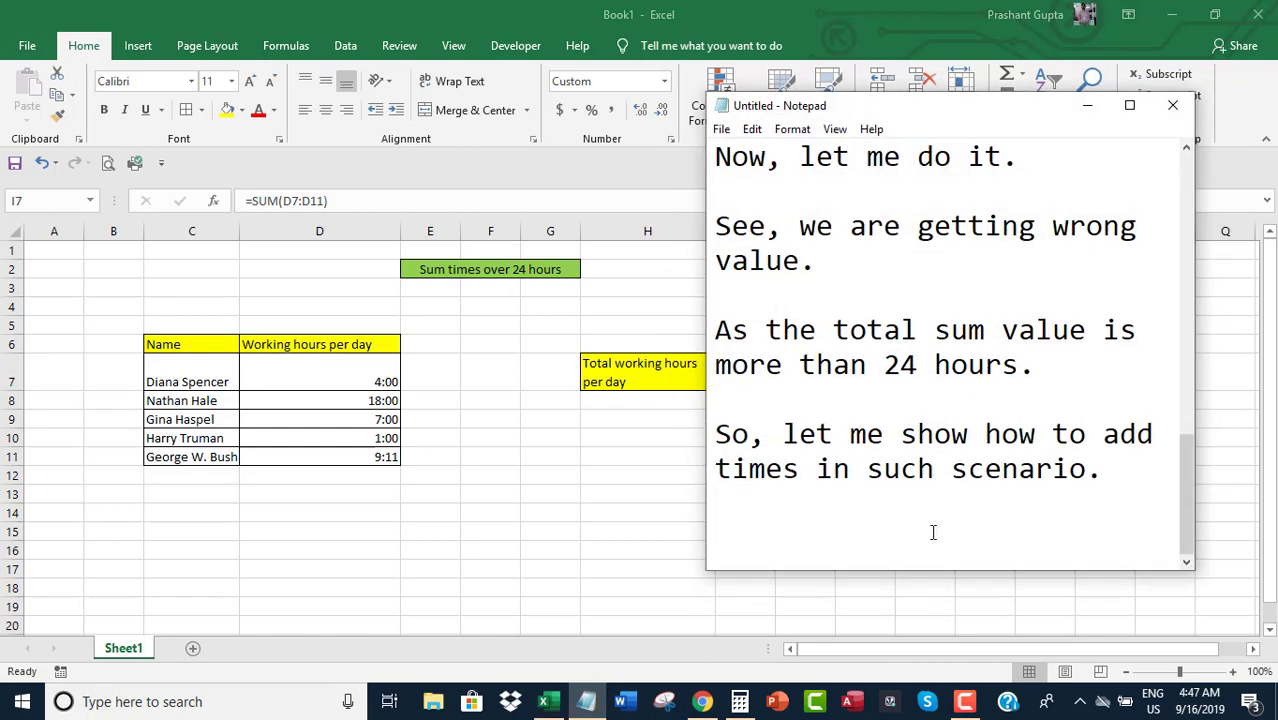
{"action": "type", "text": "We go"}
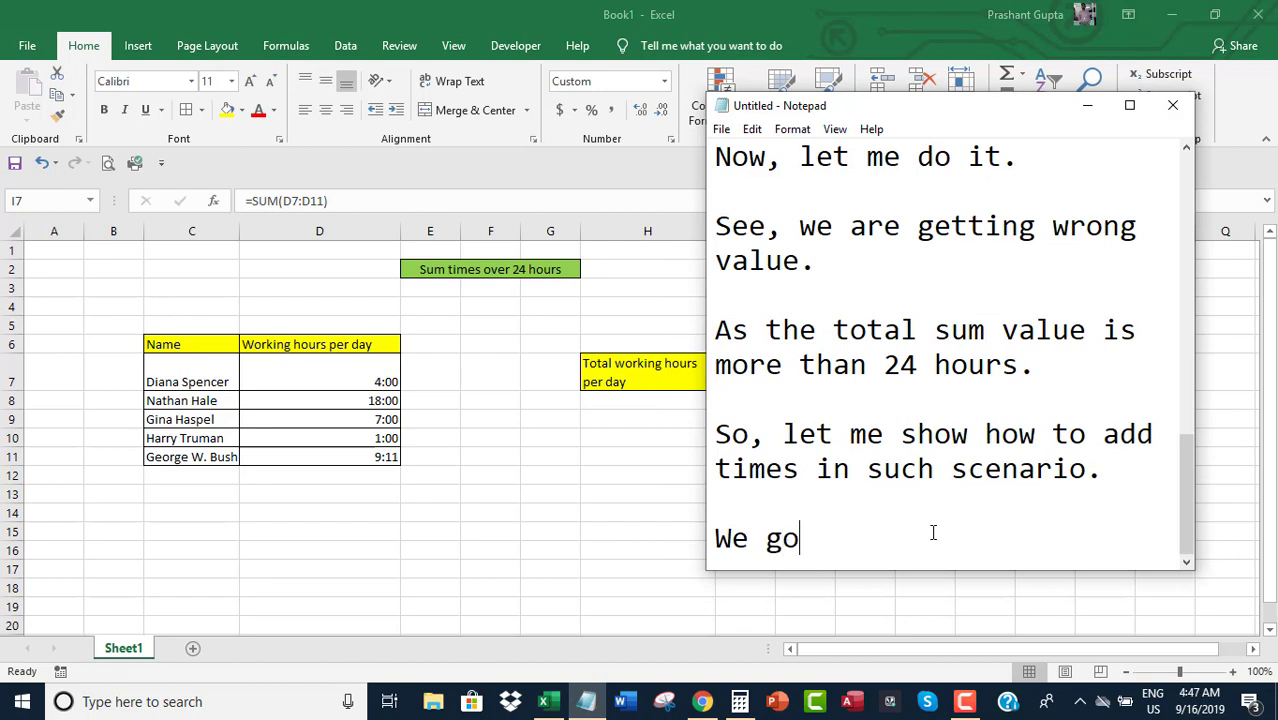
{"action": "type", "text": "t it."}
{"action": "key", "text": "Return"}
{"action": "key", "text": "Return"}
{"action": "type", "text": "If we w"}
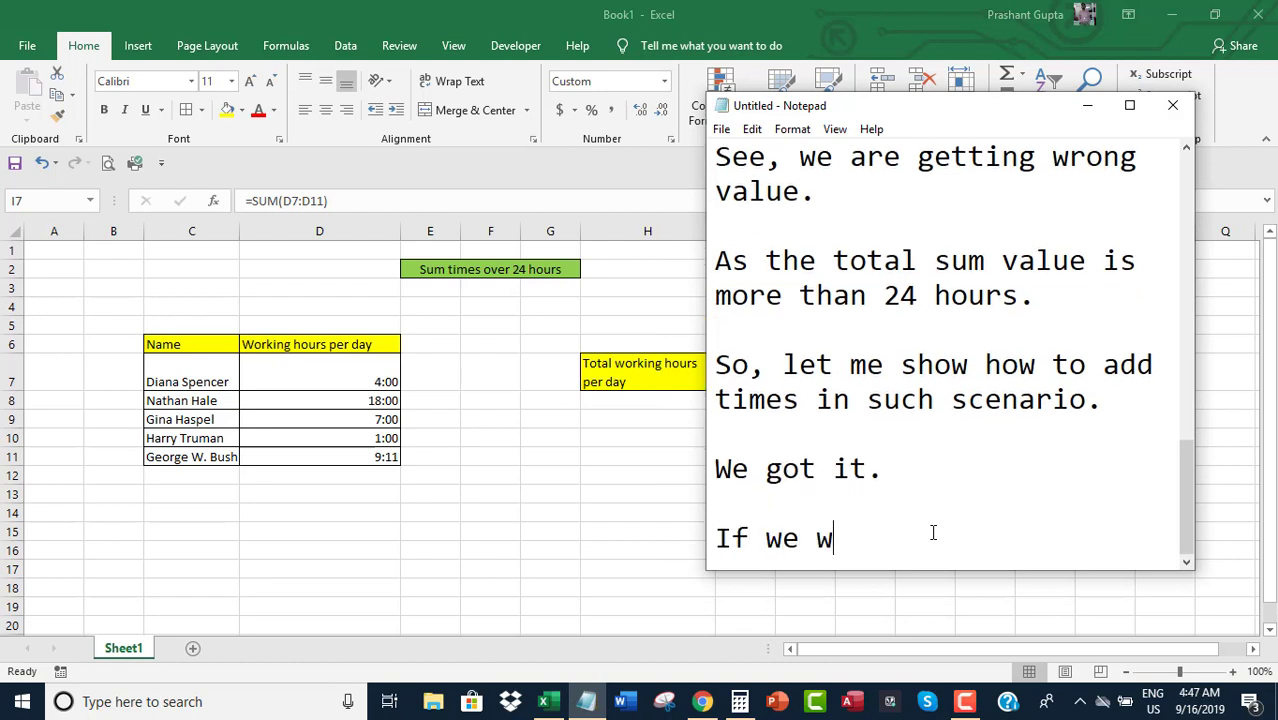
{"action": "type", "text": "ant second"}
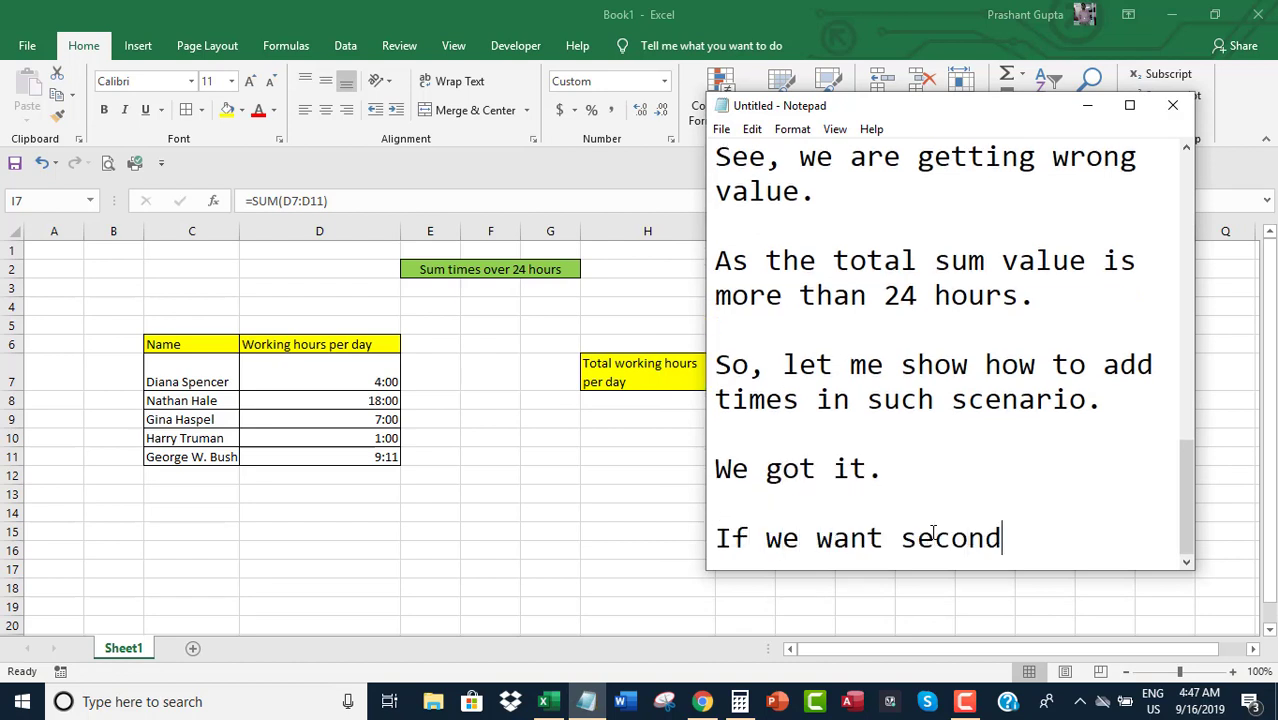
{"action": "type", "text": "s as well."}
{"action": "key", "text": "Return"}
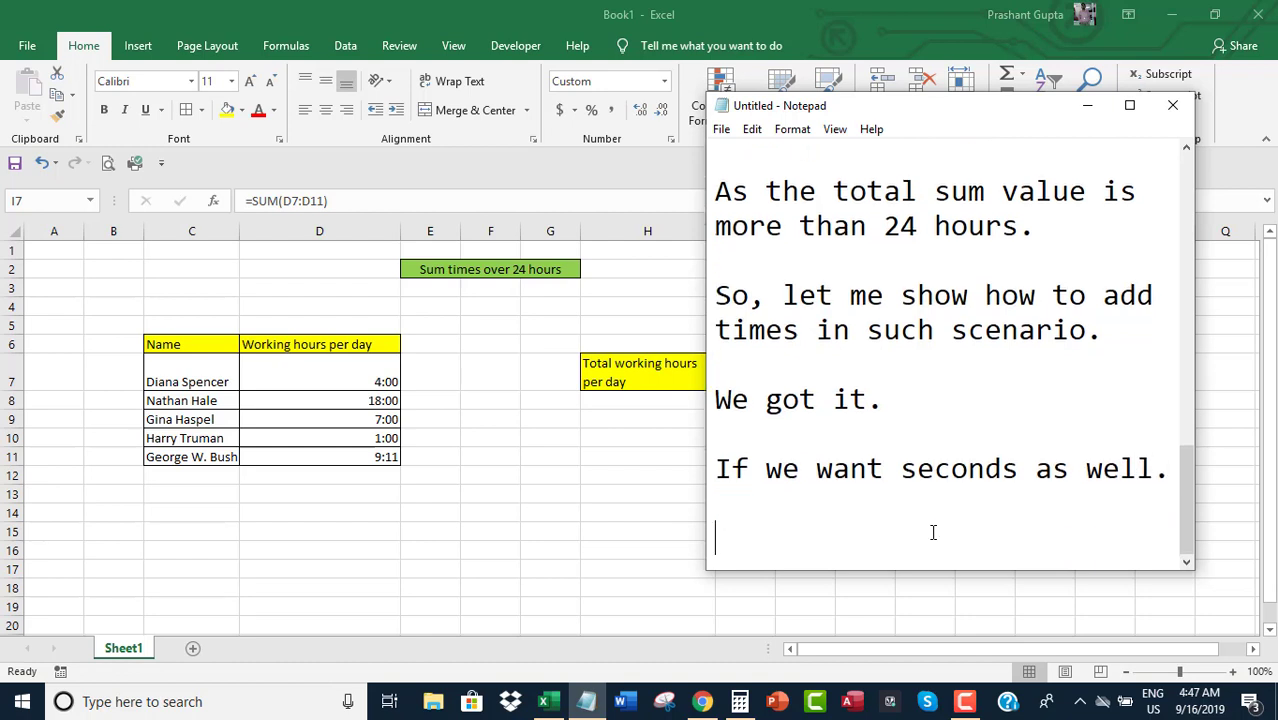
{"action": "type", "text": "Then we wil"}
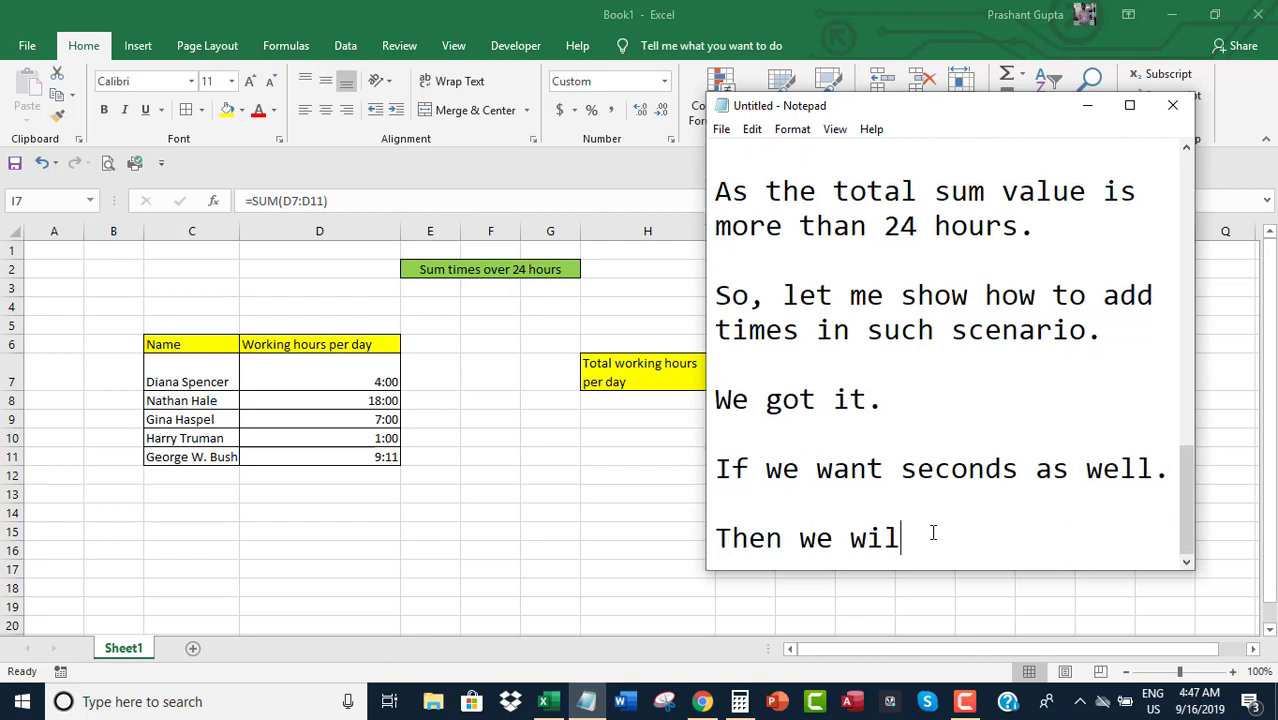
{"action": "type", "text": "l do as "}
{"action": "type", "text": " fo"}
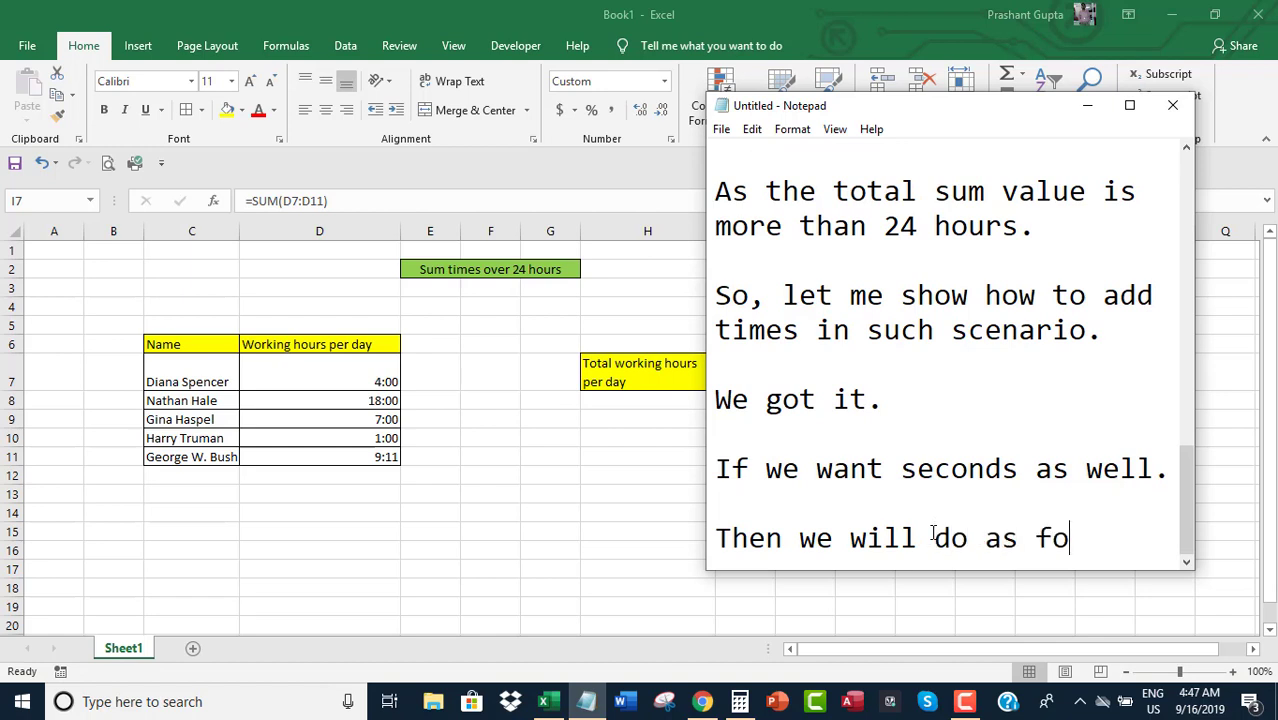
{"action": "type", "text": "llows."}
{"action": "key", "text": "Return"}
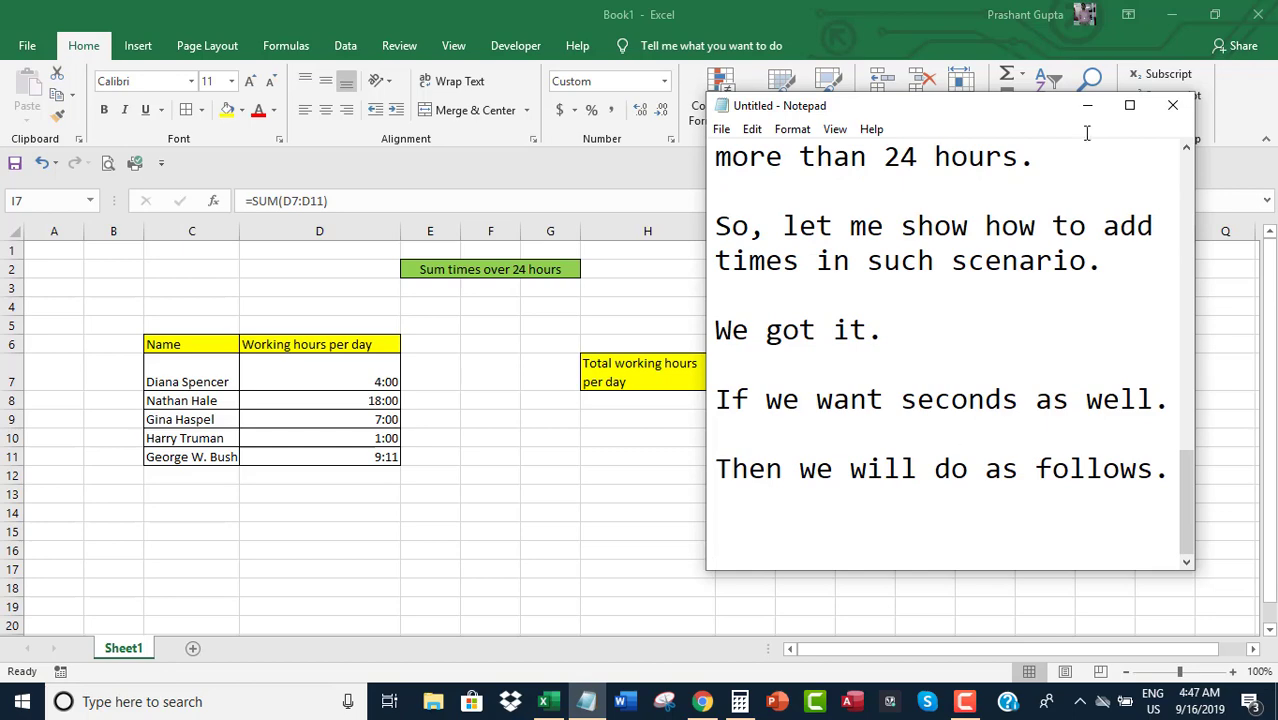
- Append :ss to I7's custom format, making it [hh]:mm:ss so the total reads 39:11:00
{"action": "left_click", "coordinate": [1087, 105]}
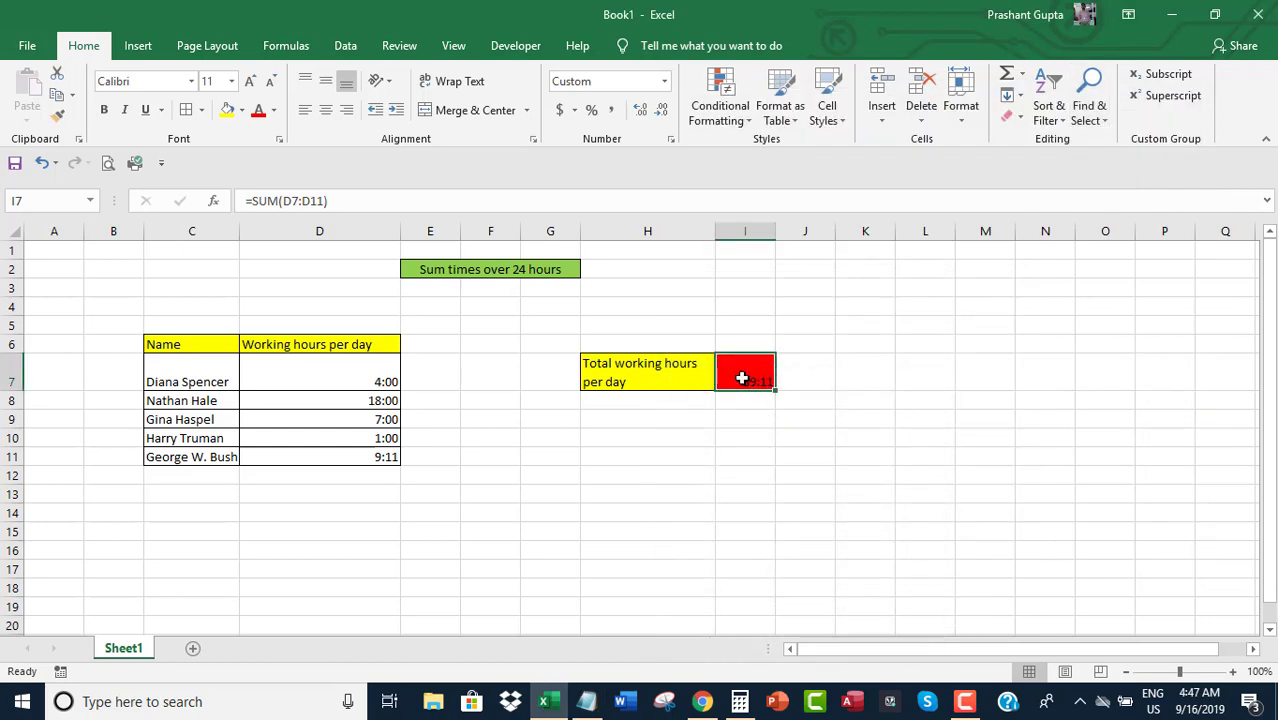
{"action": "right_click", "coordinate": [741, 377]}
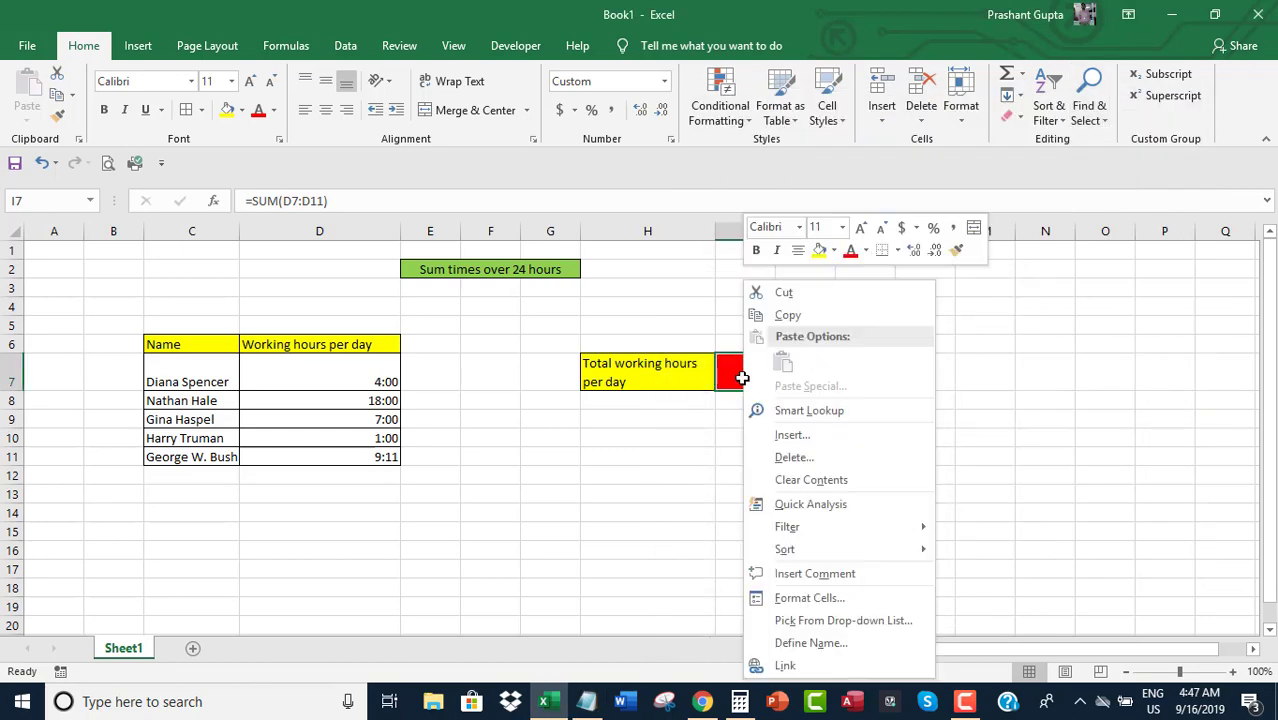
{"action": "left_click", "coordinate": [824, 598]}
{"action": "left_click_drag", "start_coordinate": [799, 240], "coordinate": [977, 126]}
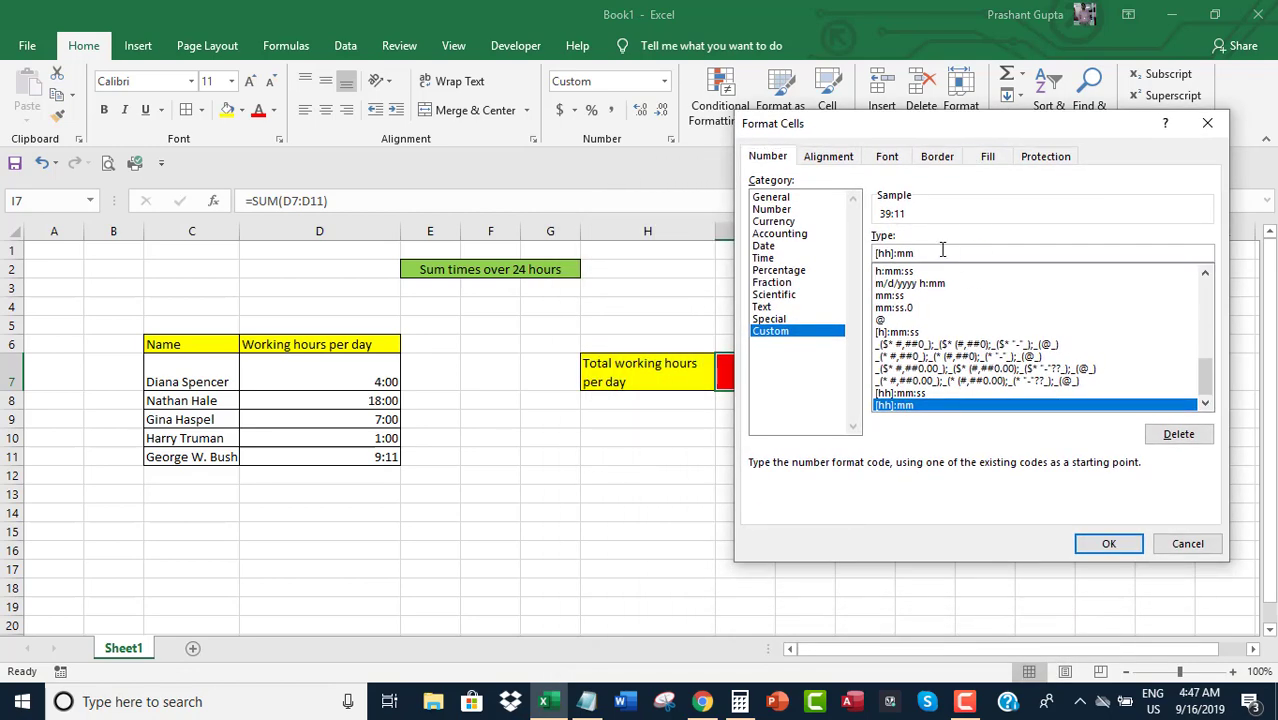
{"action": "left_click", "coordinate": [942, 252]}
{"action": "type", "text": ":ss"}
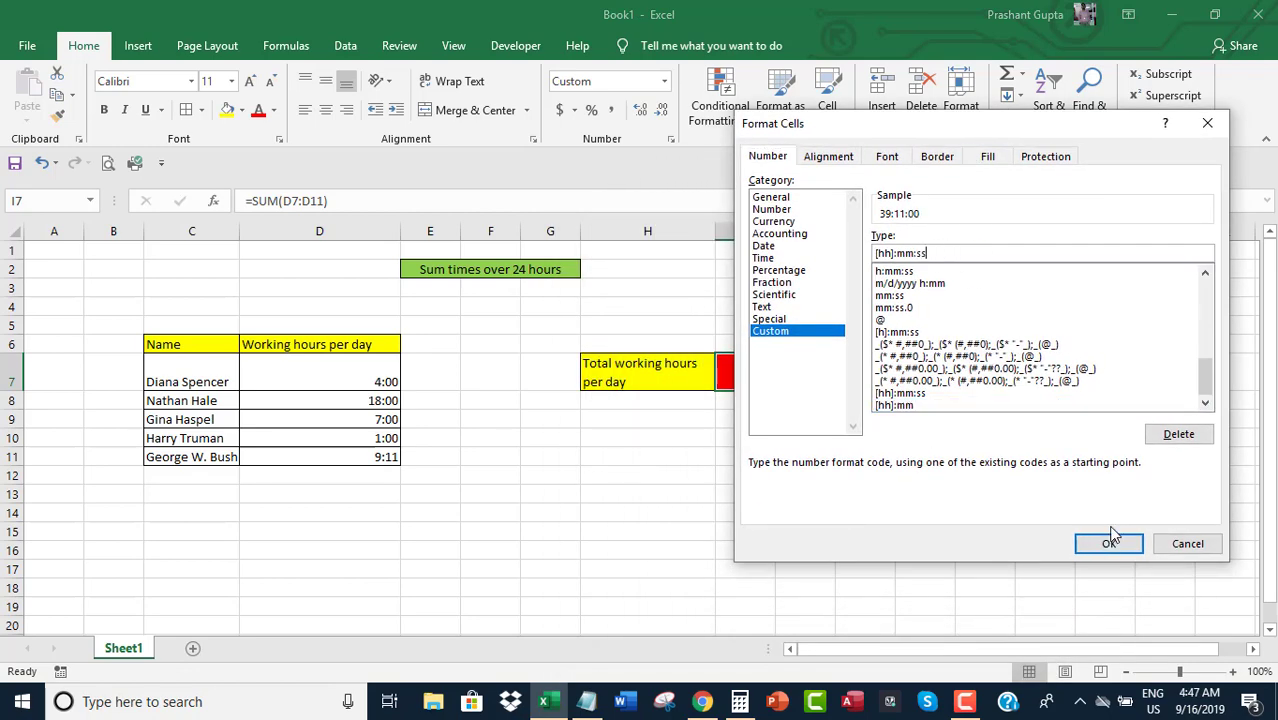
{"action": "left_click", "coordinate": [1108, 543]}
{"action": "left_click", "coordinate": [787, 470]}
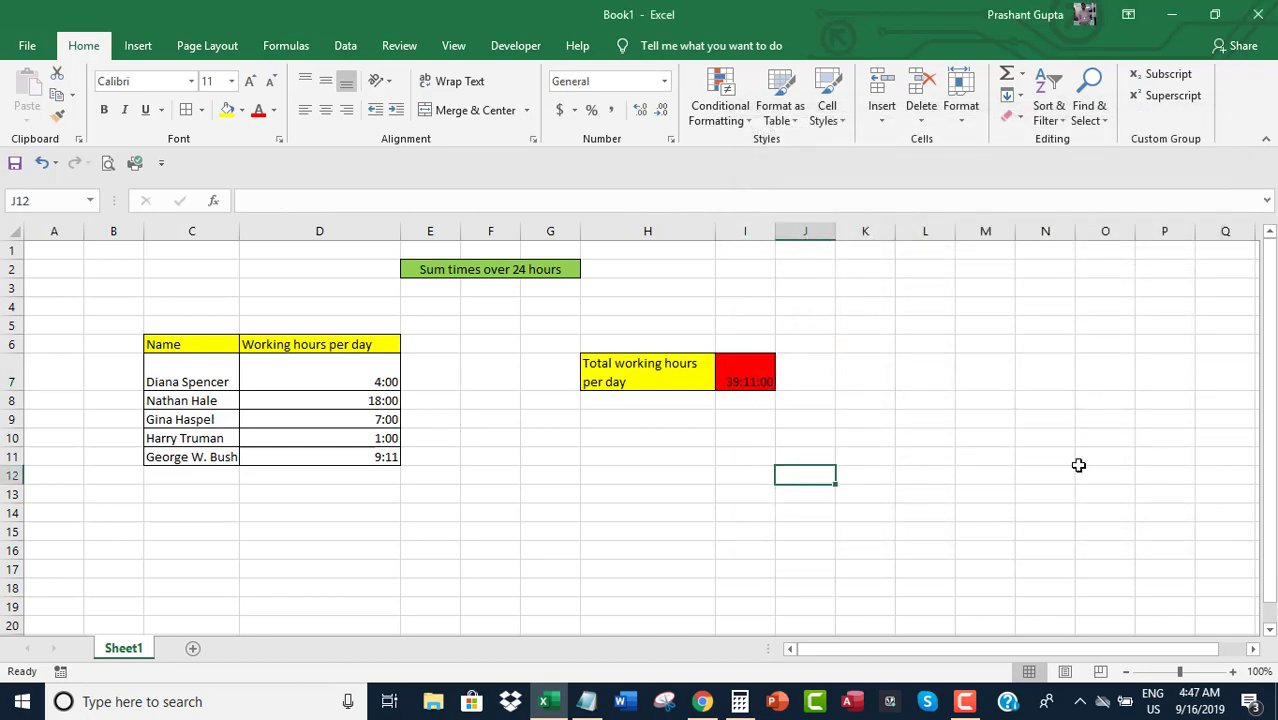
- Bring Notepad back and add the line 'We got it.' to the notes
{"action": "left_click", "coordinate": [587, 701]}
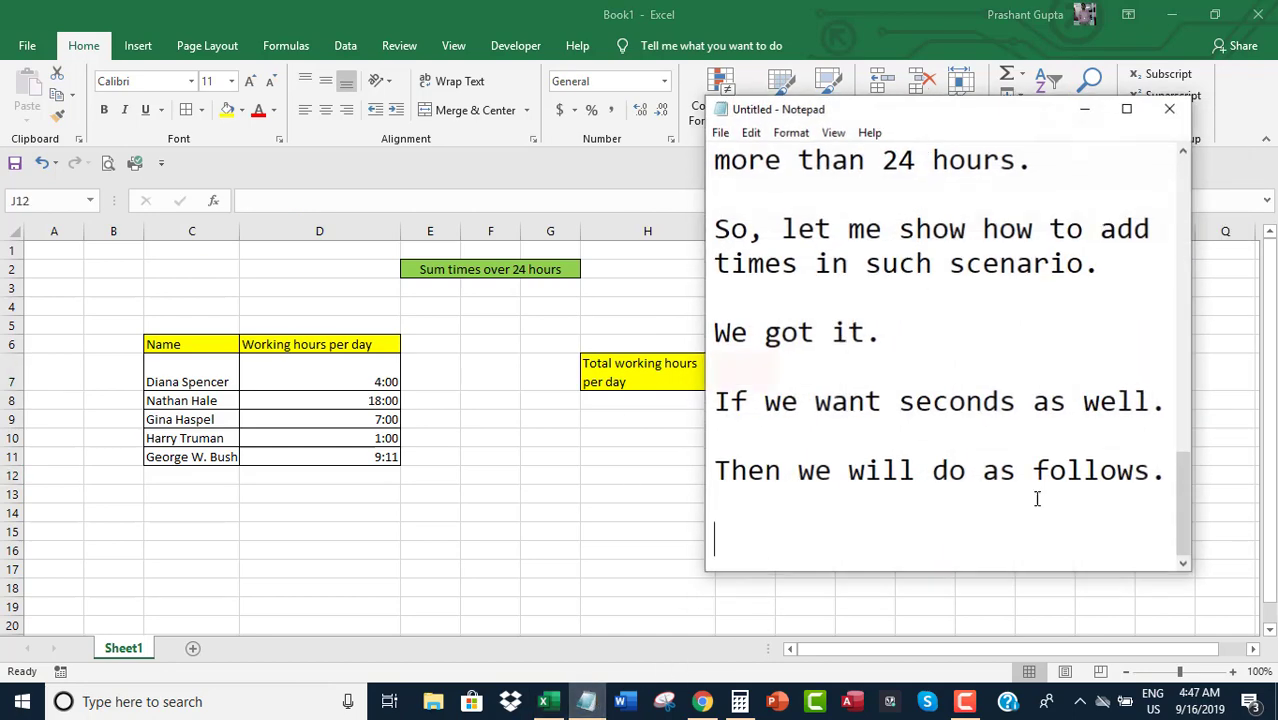
{"action": "type", "text": "We got it"}
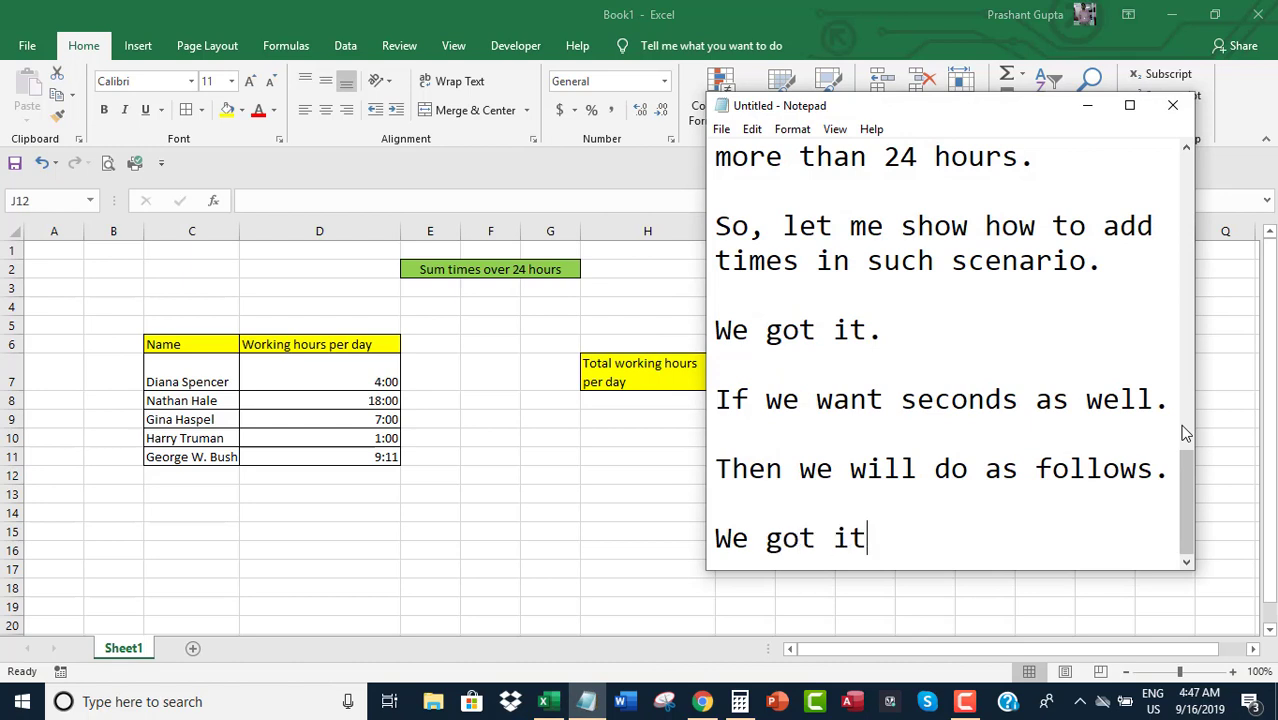
{"action": "type", "text": "."}
{"action": "key", "text": "Return"}
{"action": "key", "text": "Return"}
- Add 'Let's end it here.' below it, then minimise Notepad so Excel shows
{"action": "type", "text": "Let"}
{"action": "key", "text": "Return"}
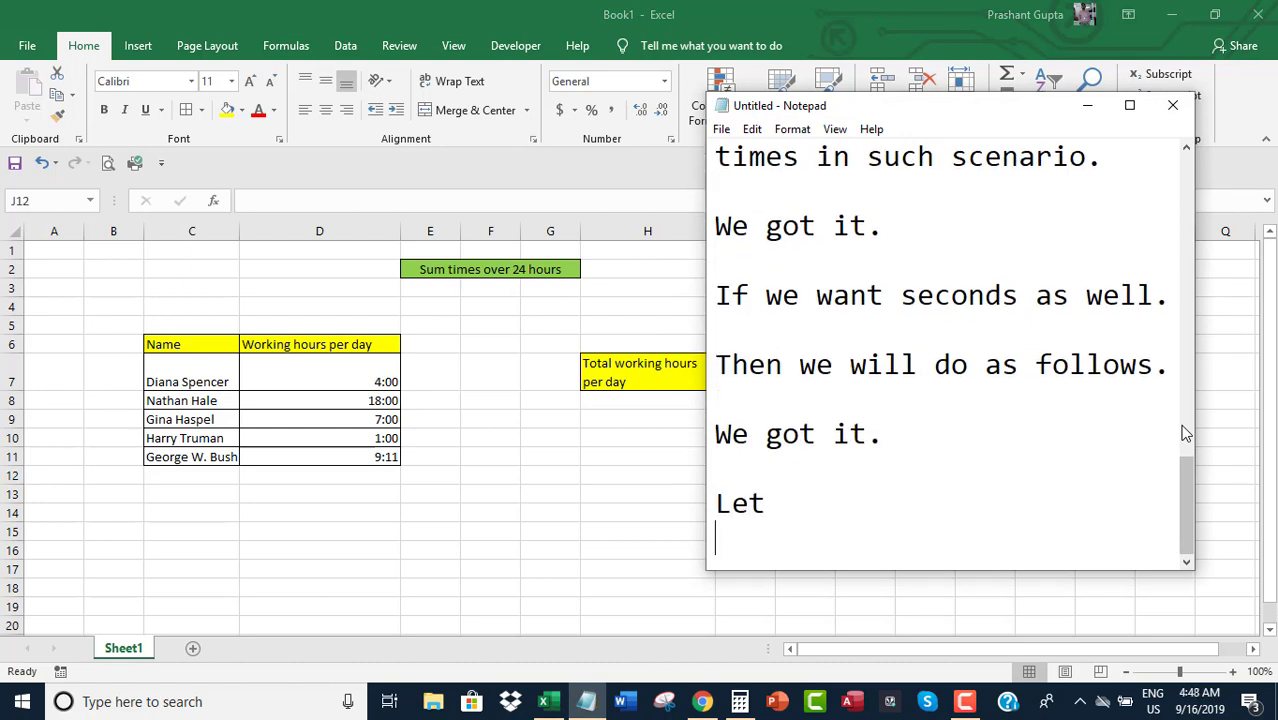
{"action": "left_click", "coordinate": [864, 502]}
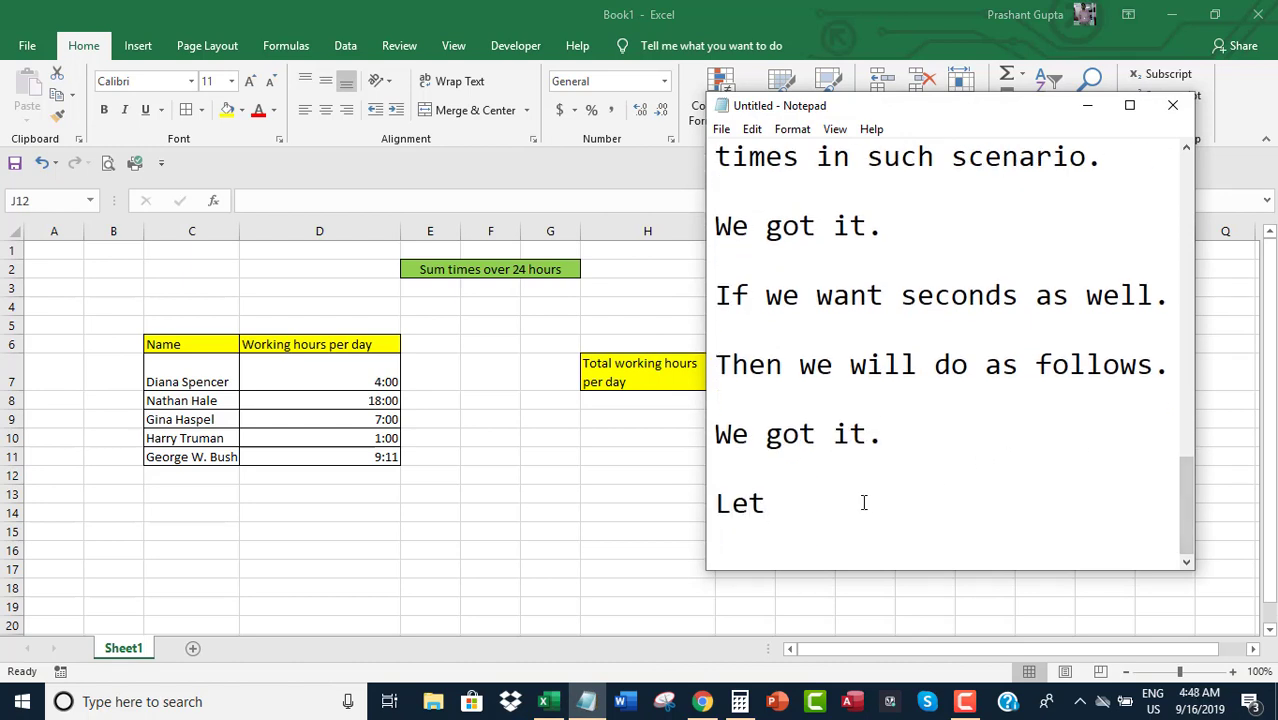
{"action": "type", "text": "'s end it here."}
{"action": "key", "text": "Return"}
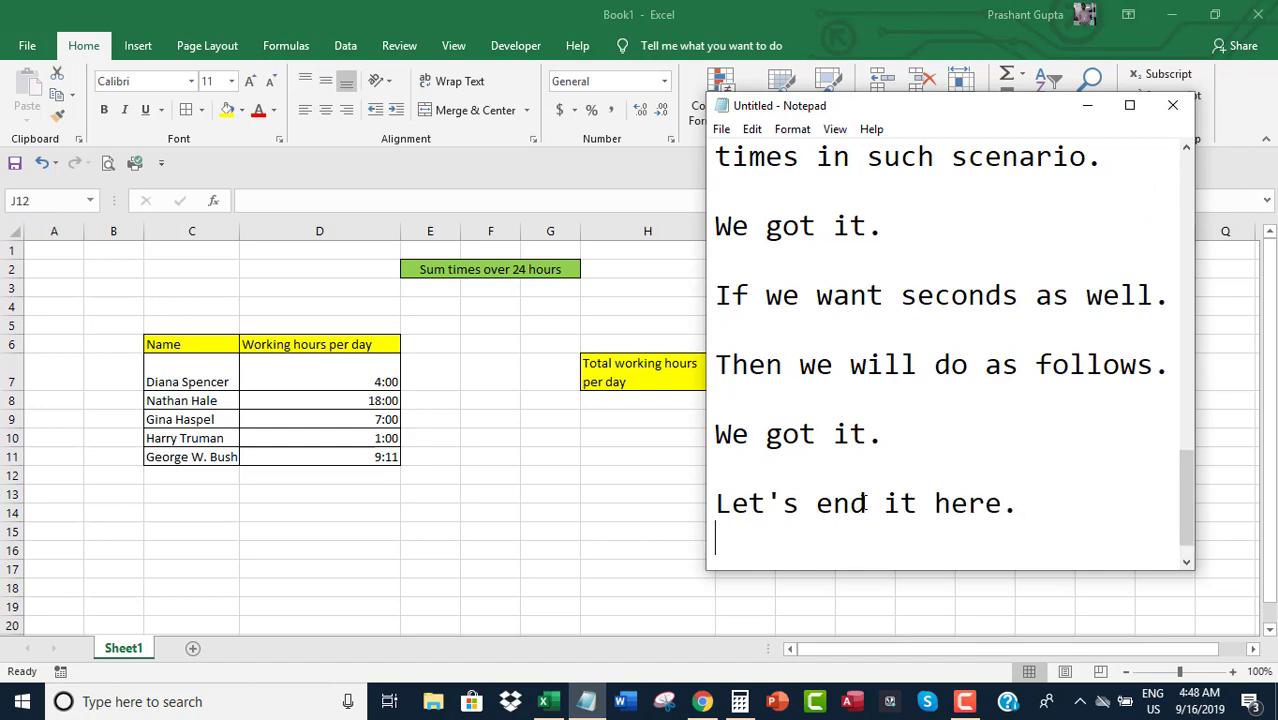
{"action": "key", "text": "Return"}
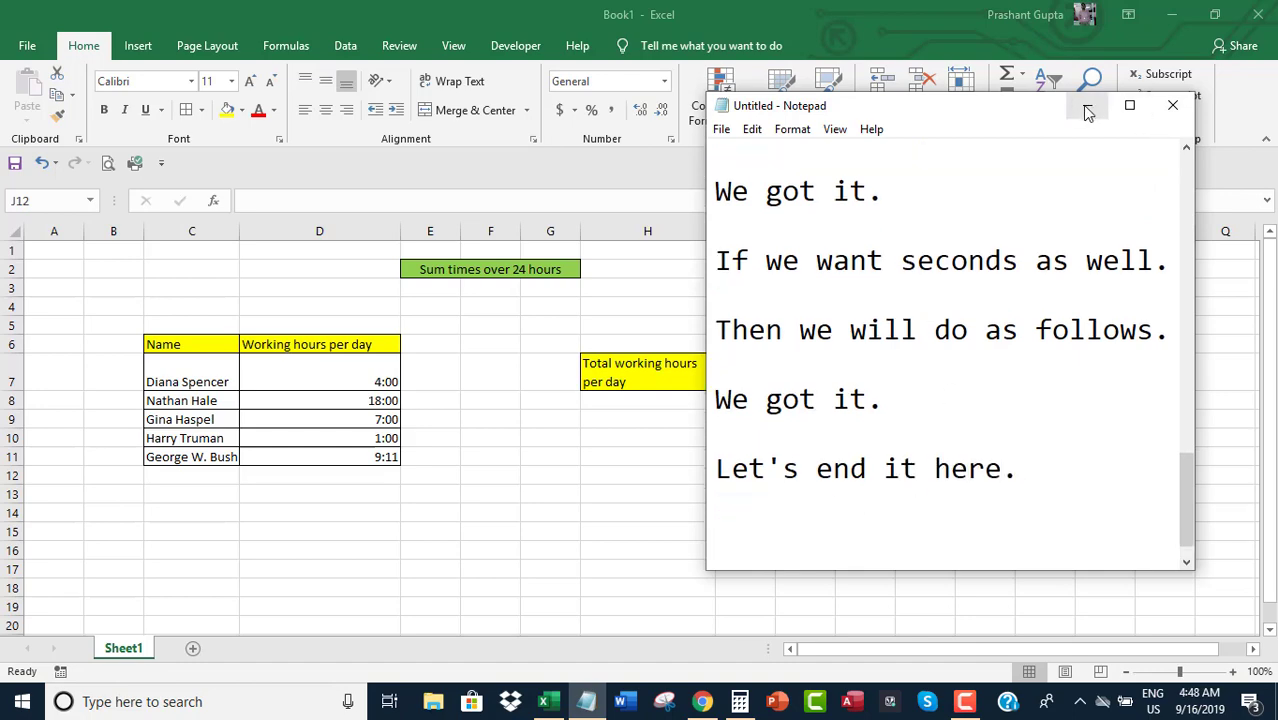
{"action": "left_click", "coordinate": [1087, 105]}
{"action": "left_click", "coordinate": [965, 701]}
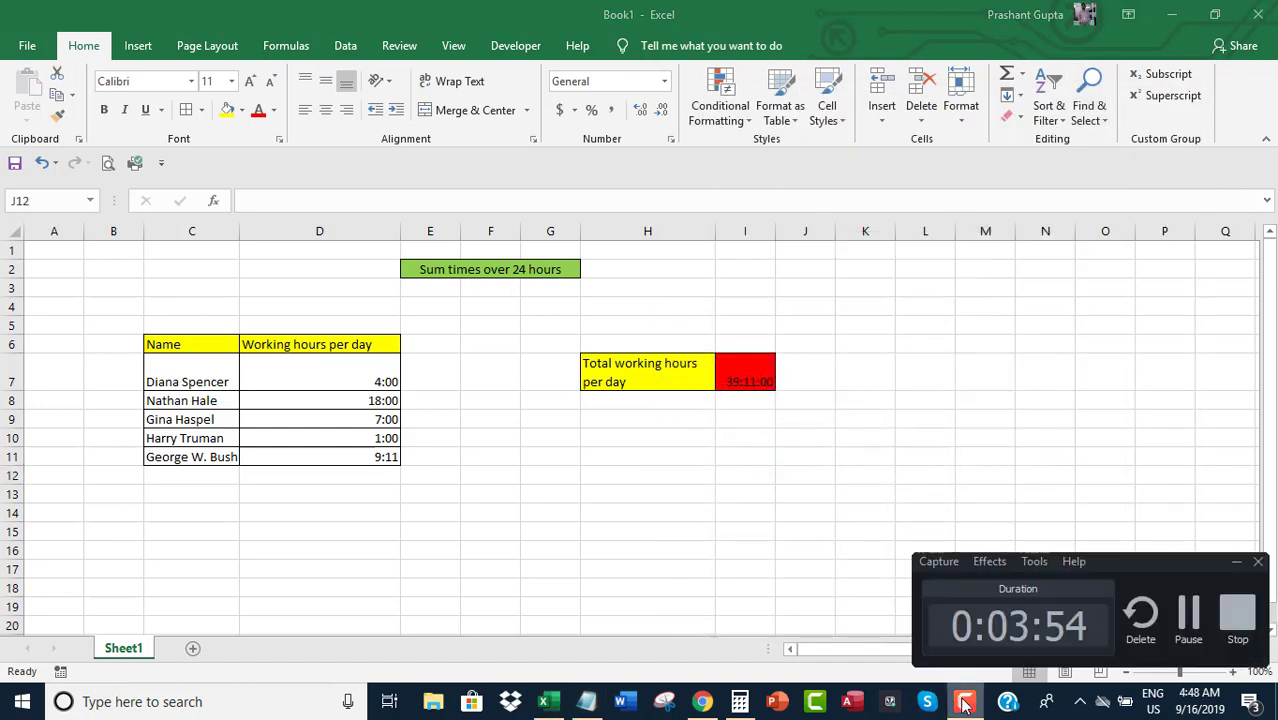